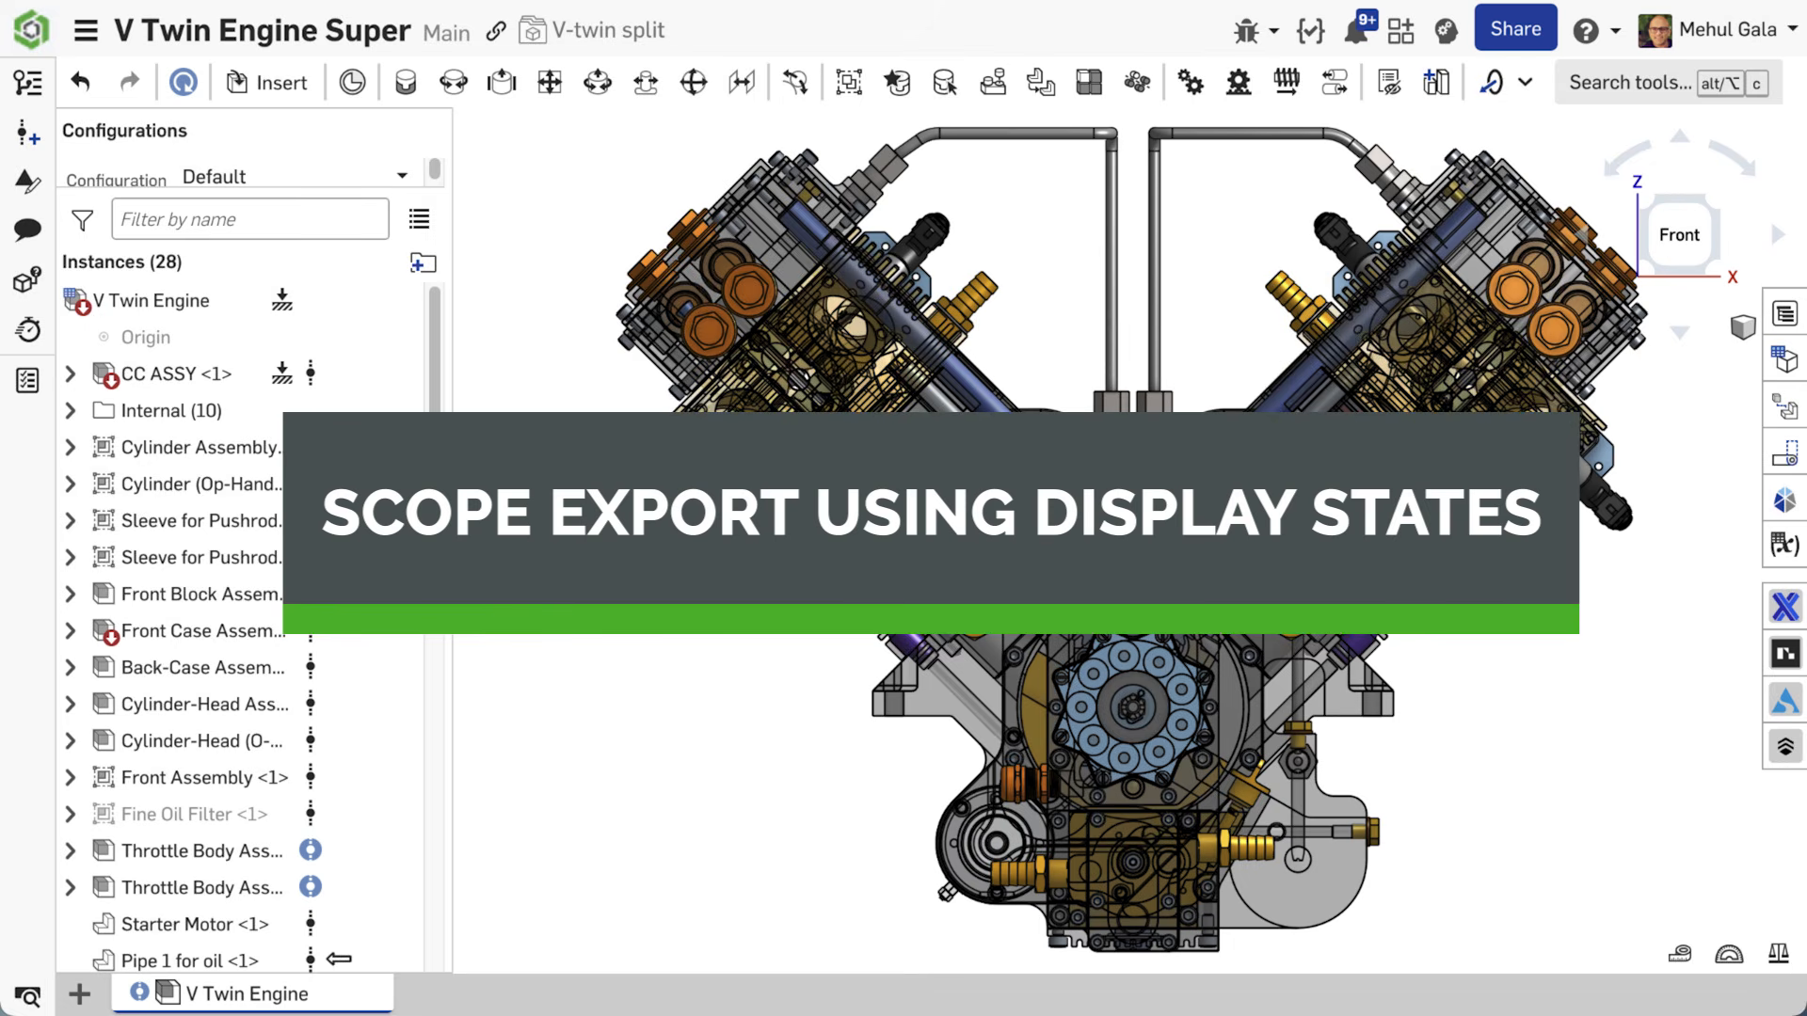
Step: Share the document with the Dream Team team using Can edit permission, then close sharing
{"action": "left_click", "coordinate": [1516, 29]}
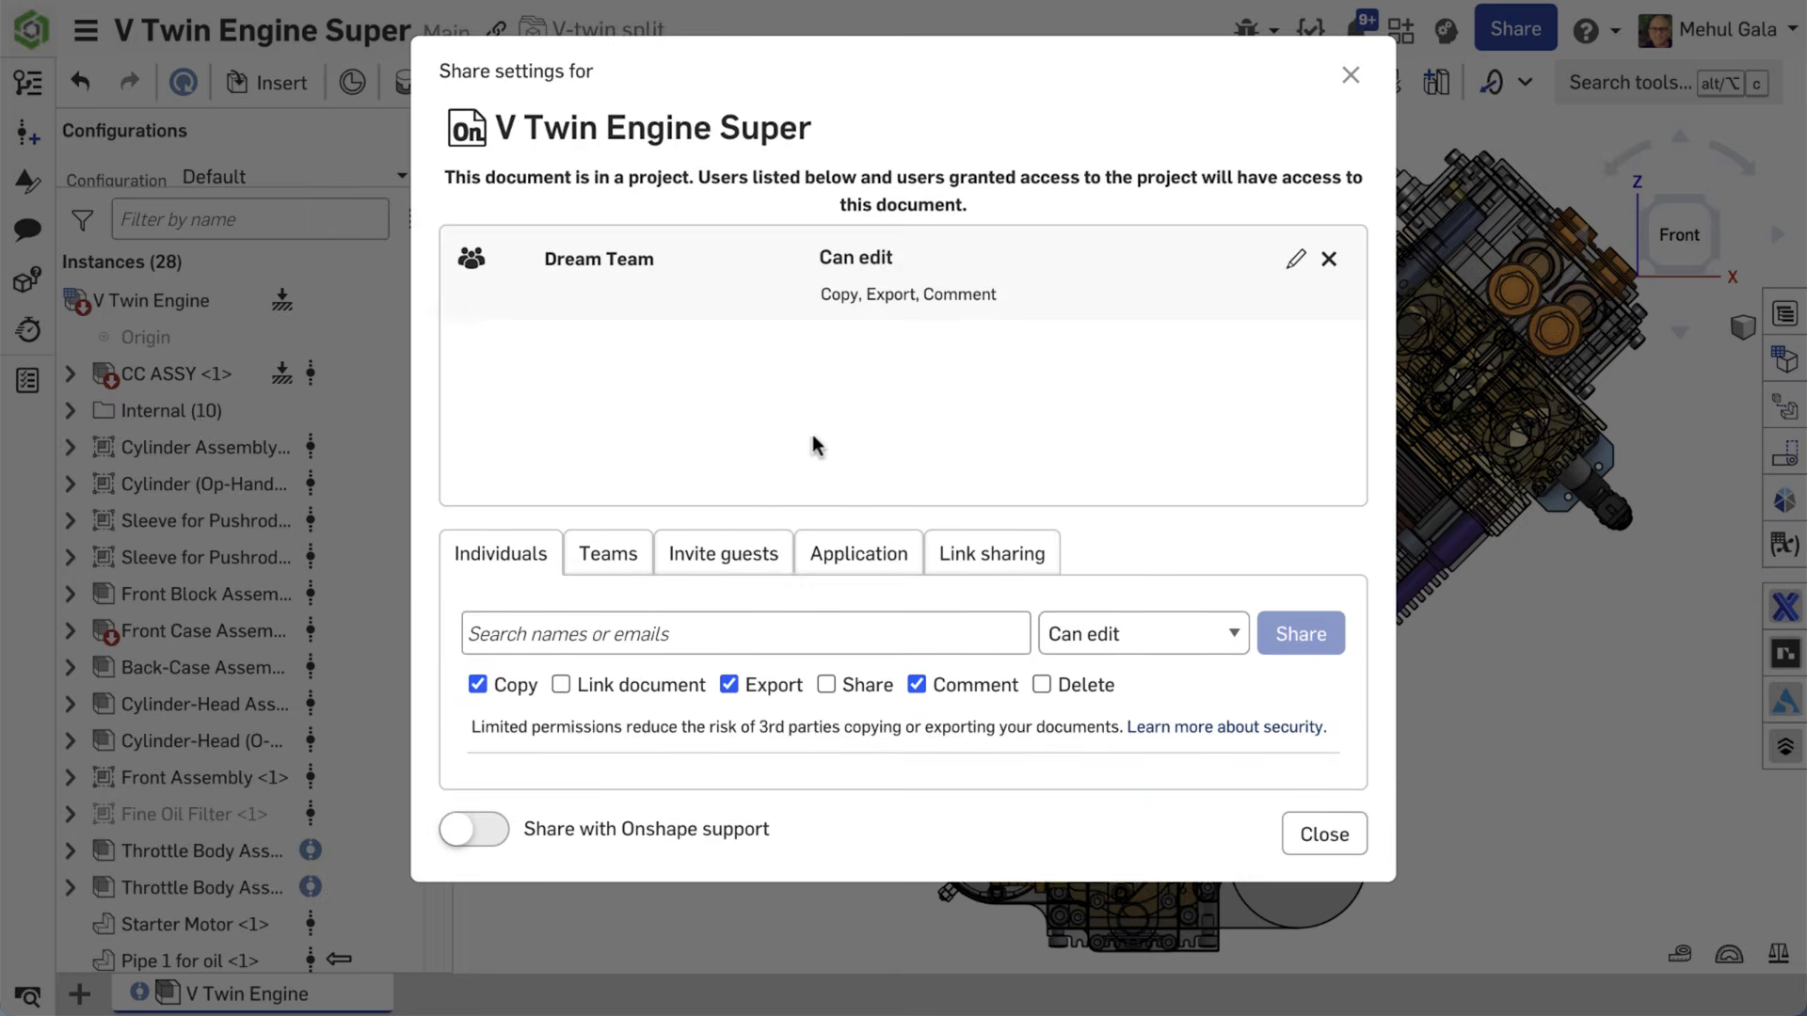
{"action": "left_click", "coordinate": [609, 554]}
{"action": "left_click", "coordinate": [617, 635]}
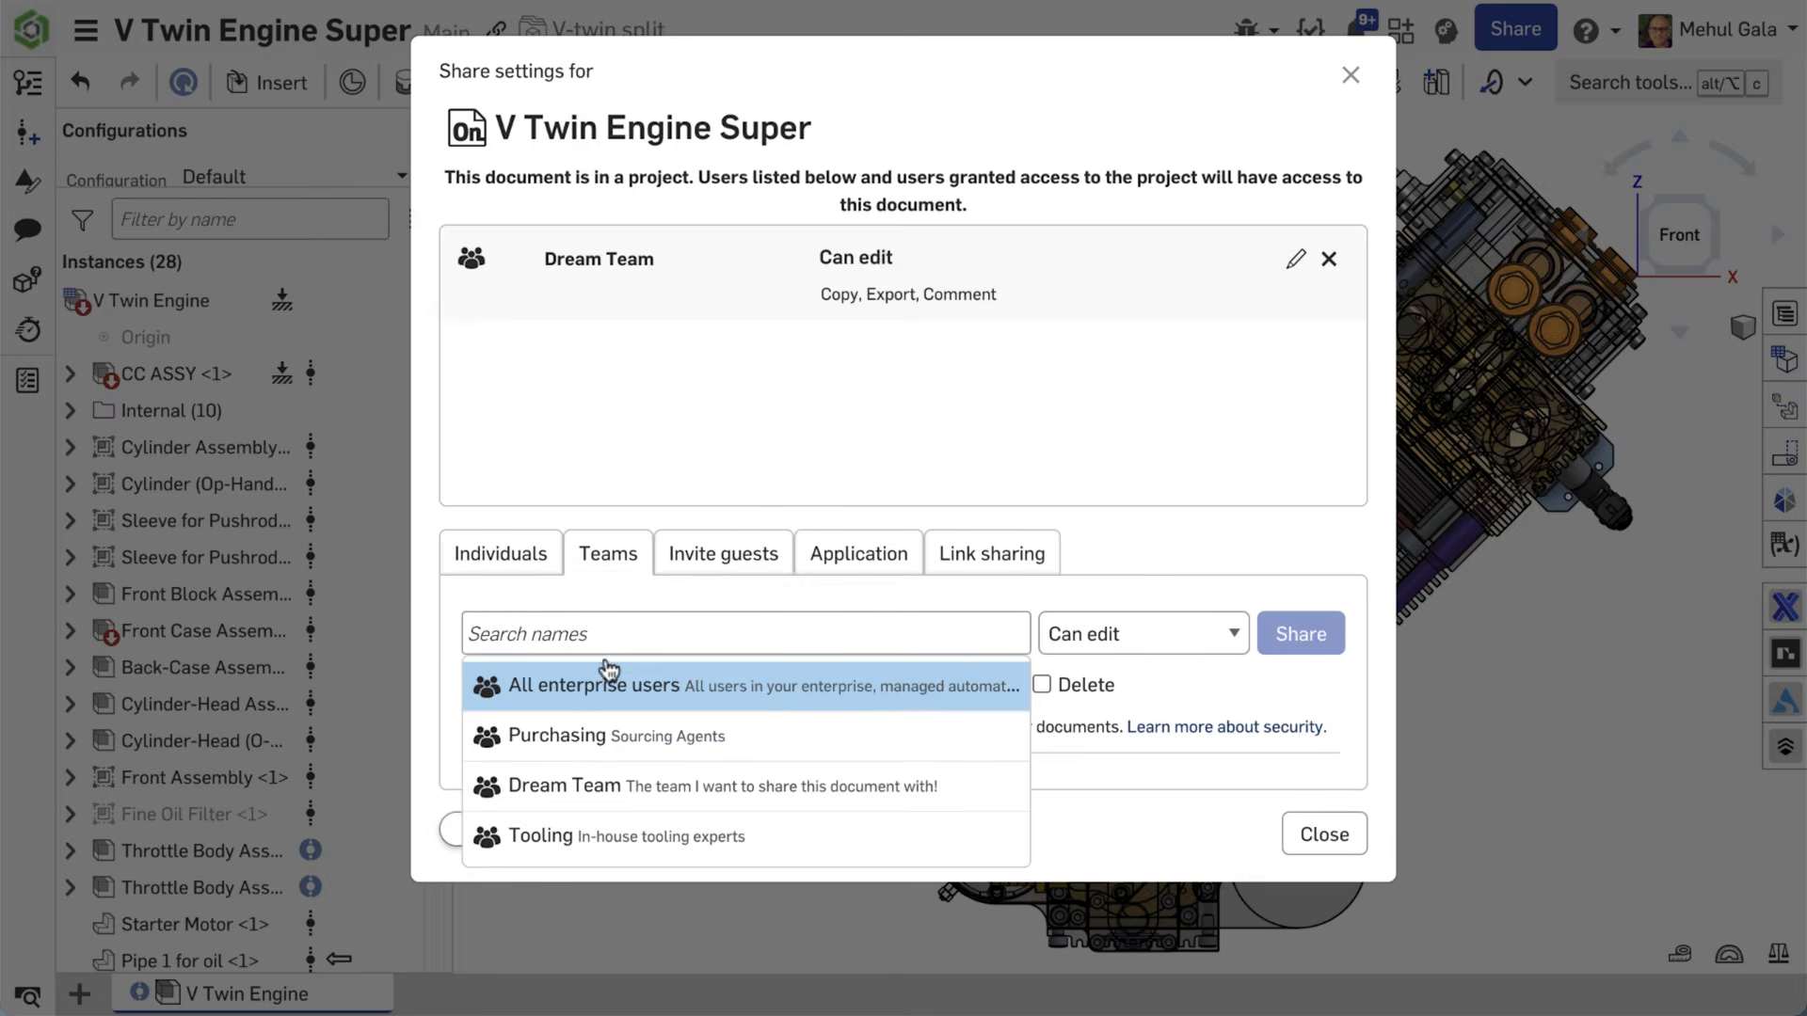
{"action": "left_click", "coordinate": [565, 784]}
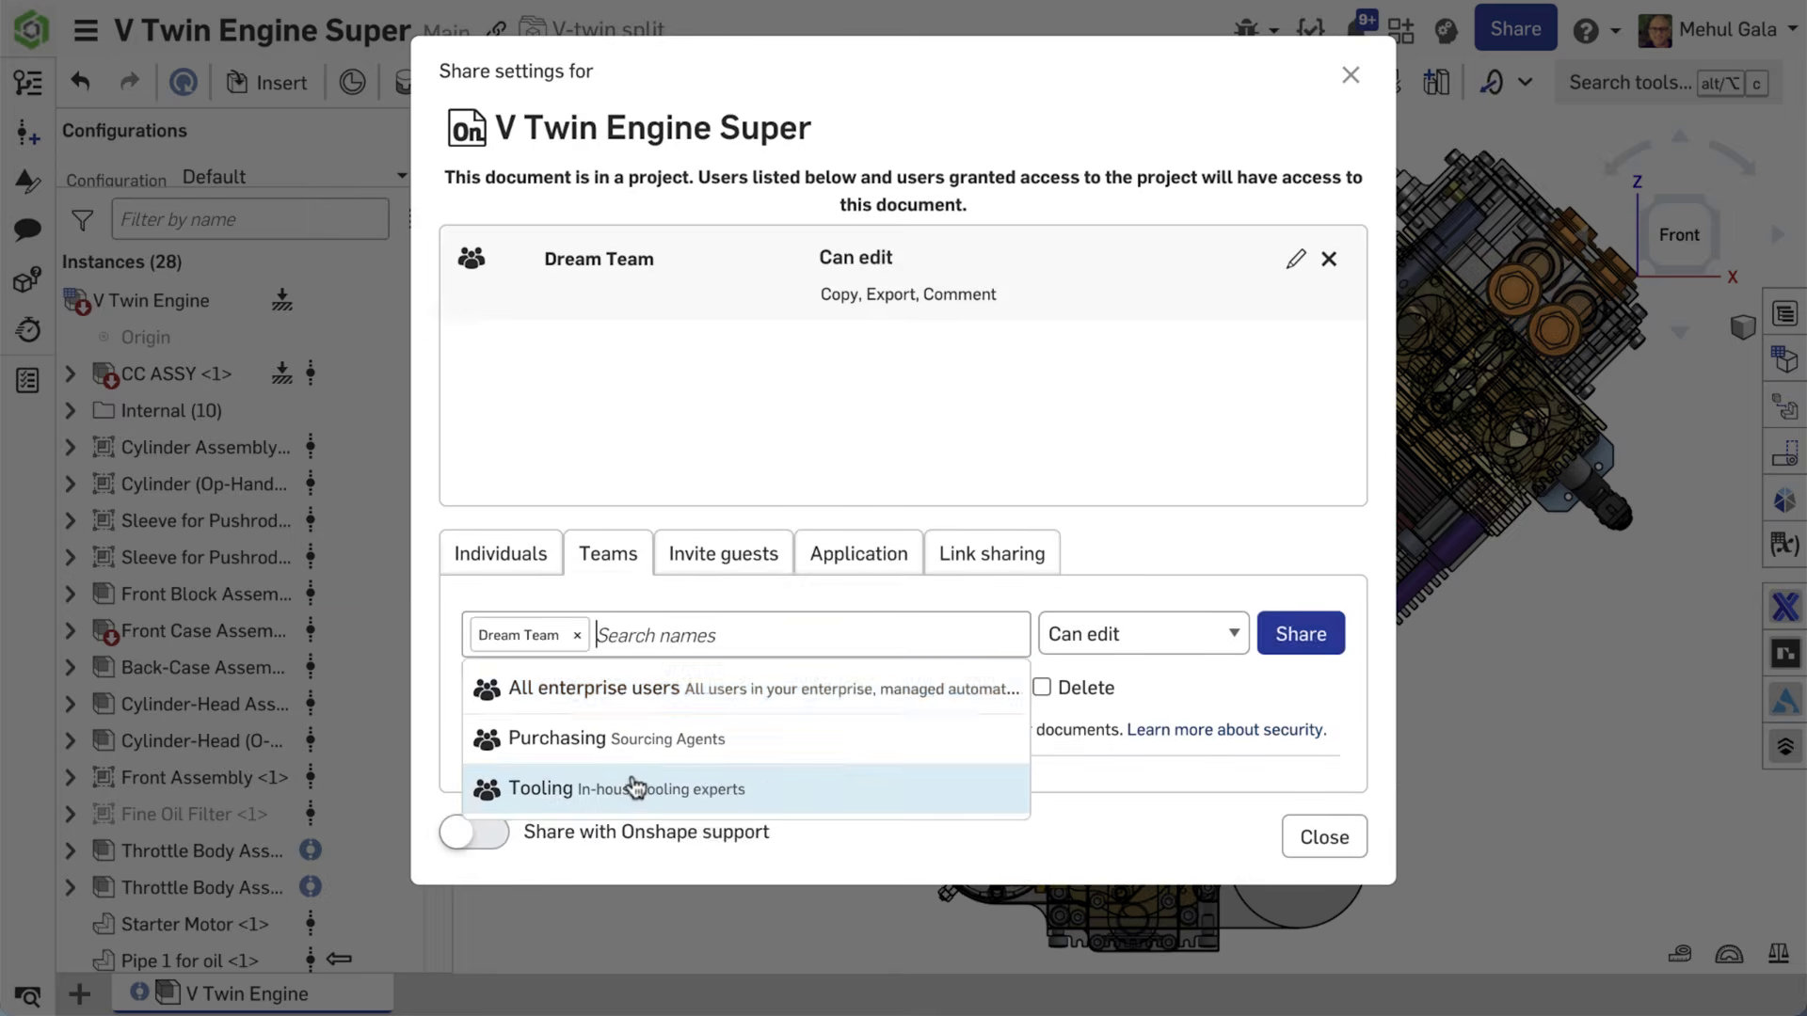
{"action": "left_click", "coordinate": [1300, 633]}
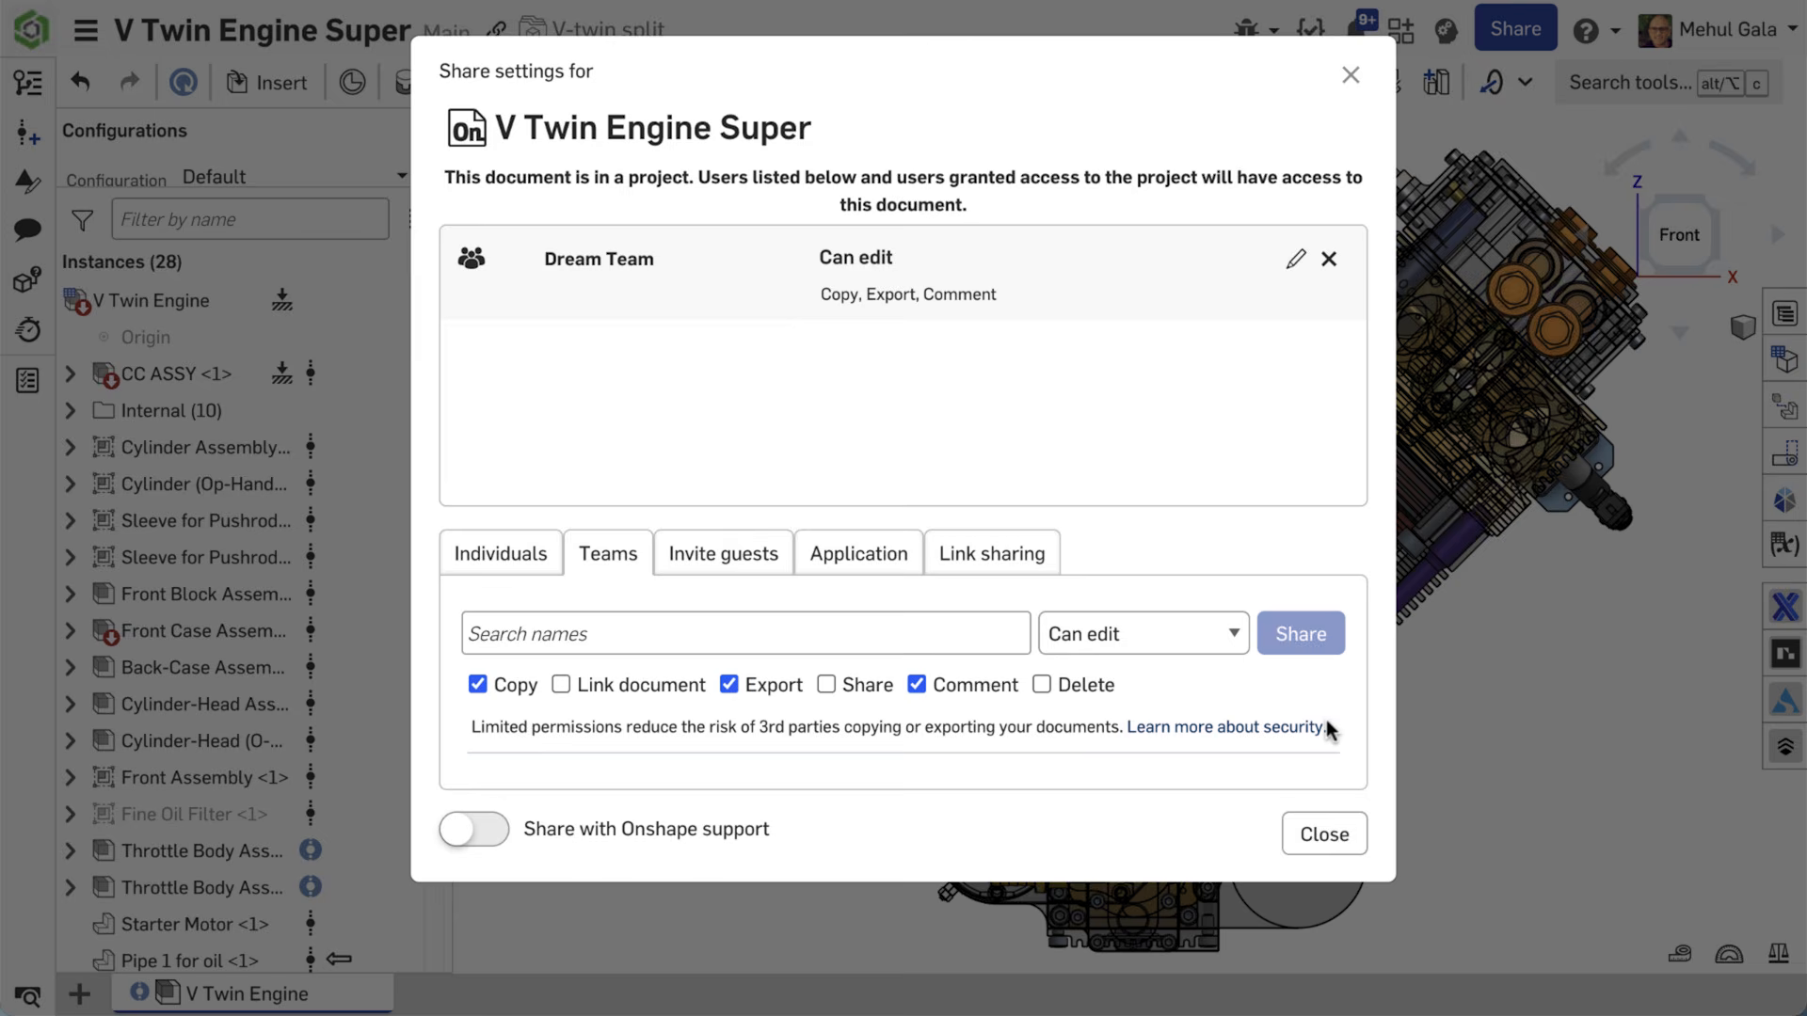
{"action": "left_click", "coordinate": [1325, 834]}
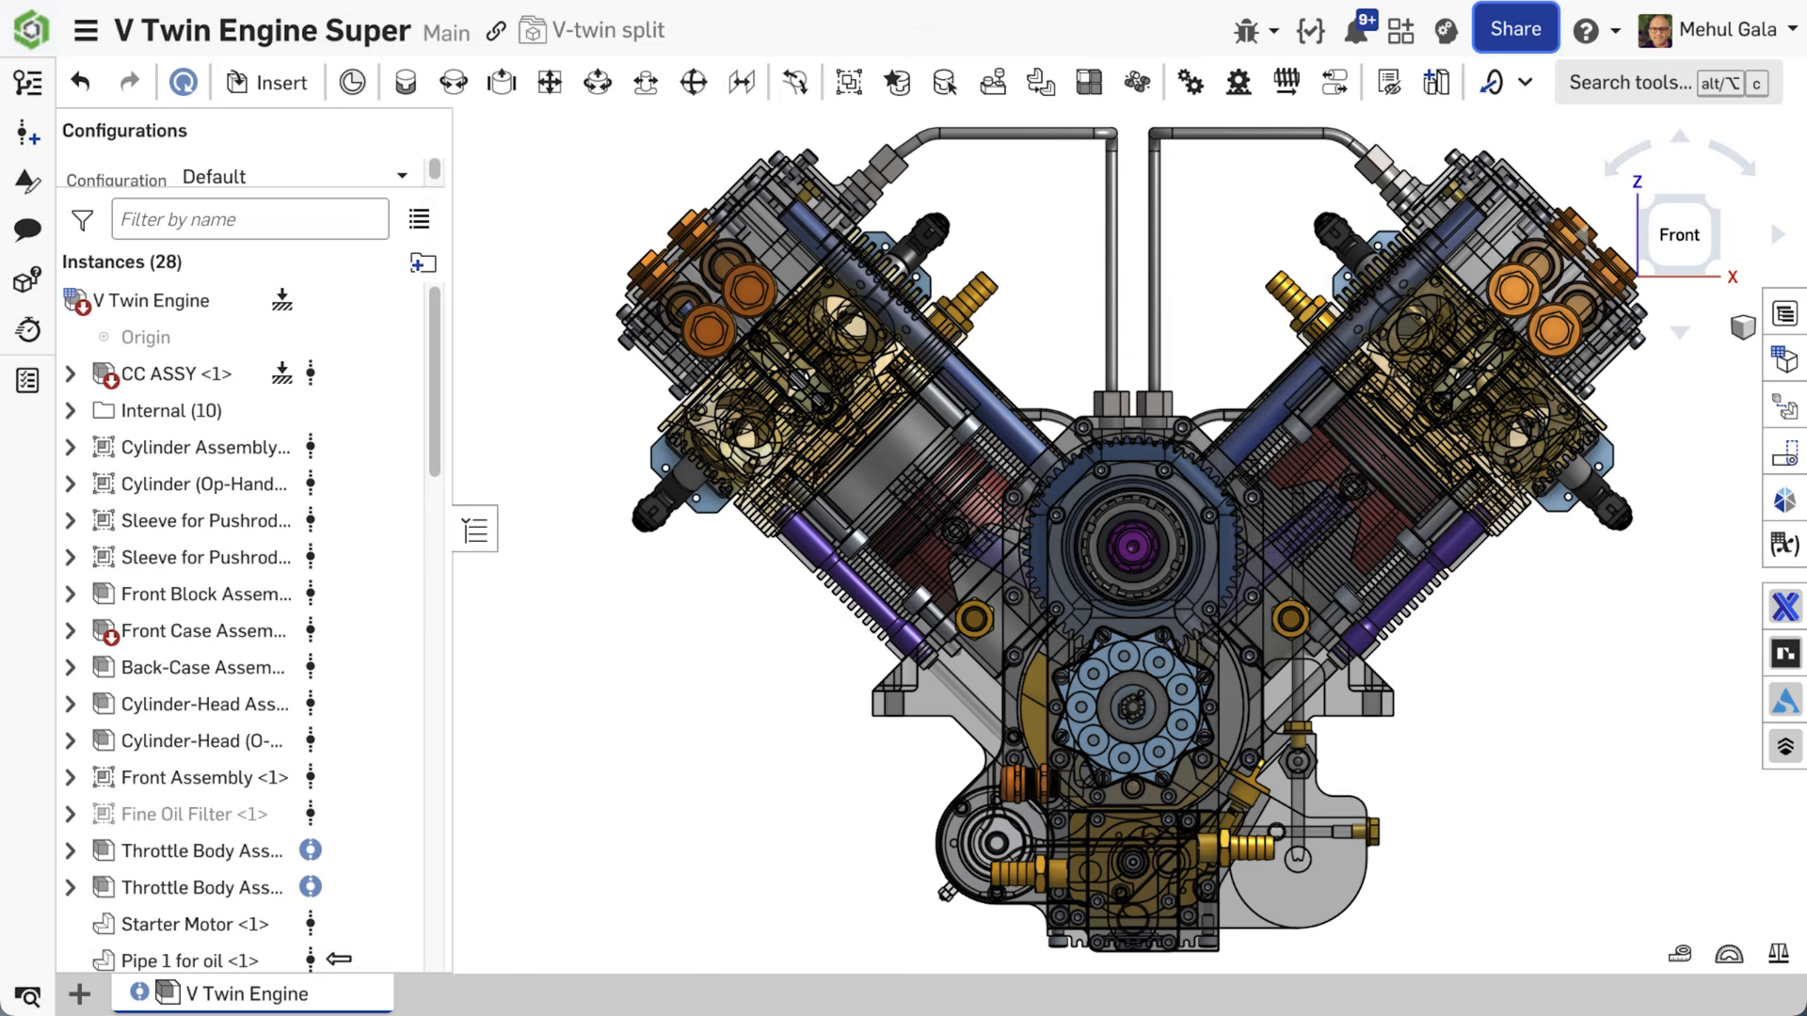
Step: Hide the Internal (10) folder from the instance list so its parts vanish
{"action": "right_click", "coordinate": [166, 409]}
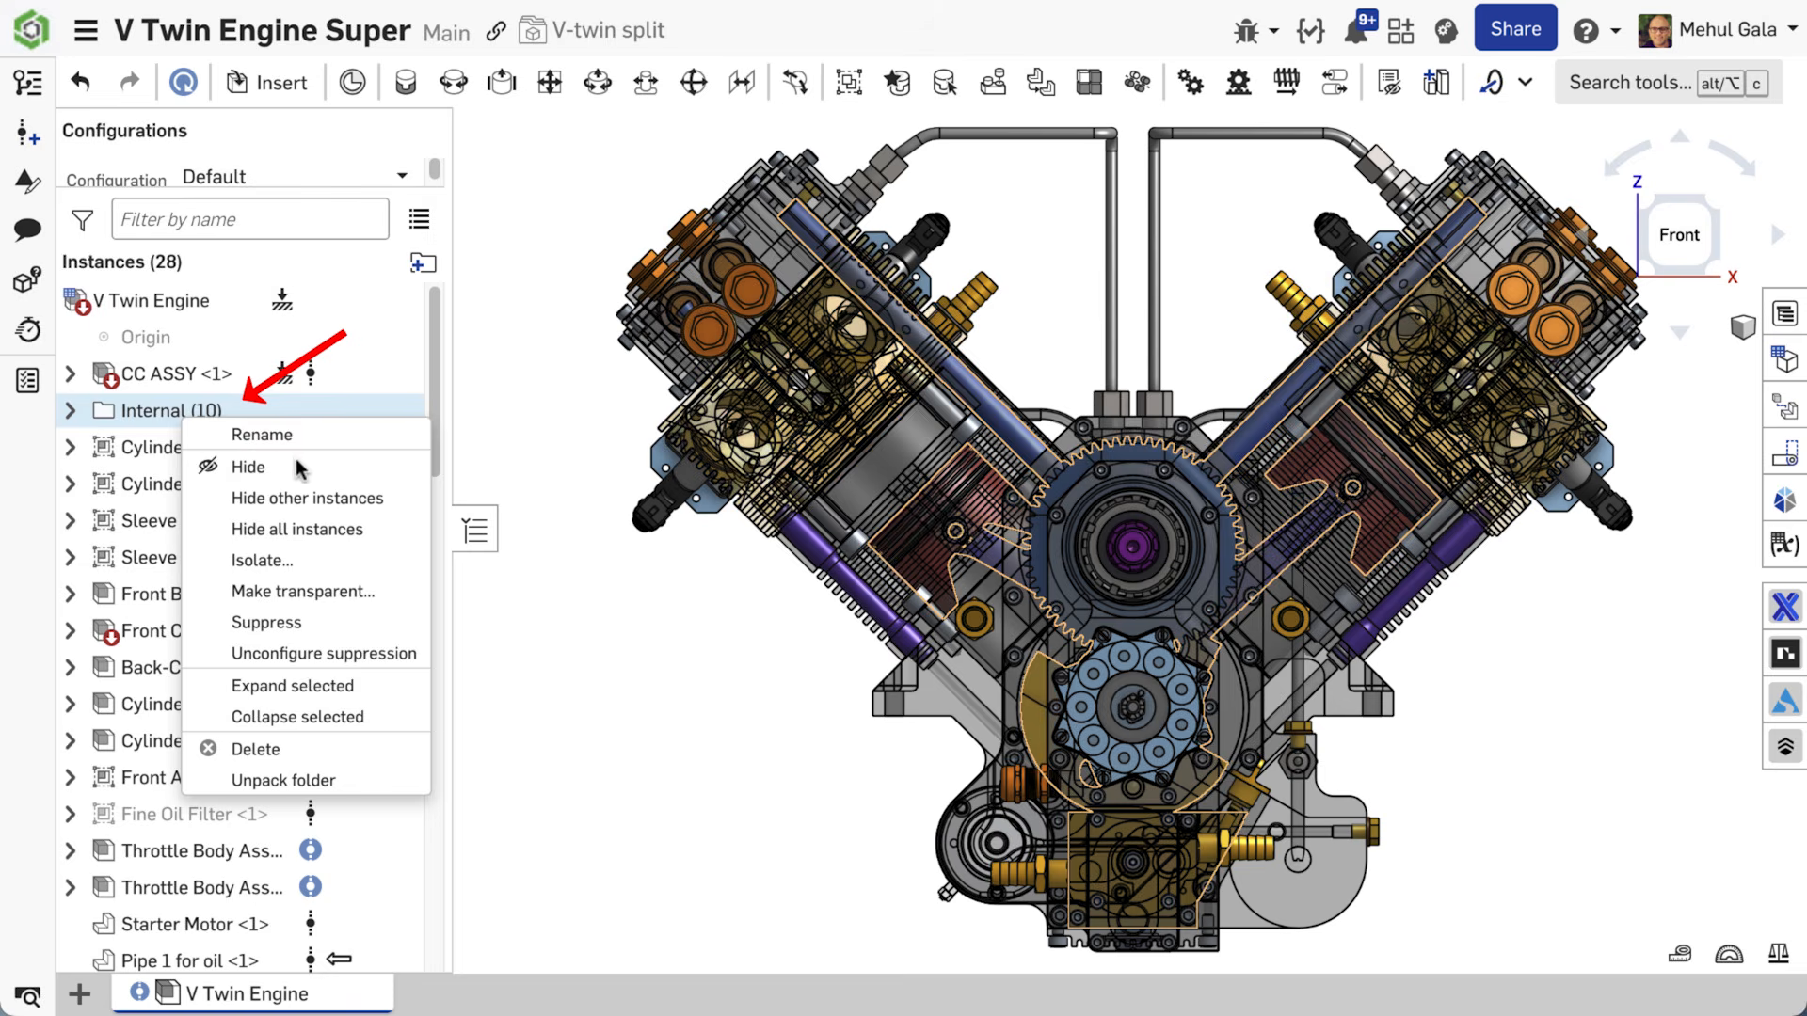
{"action": "left_click", "coordinate": [249, 465]}
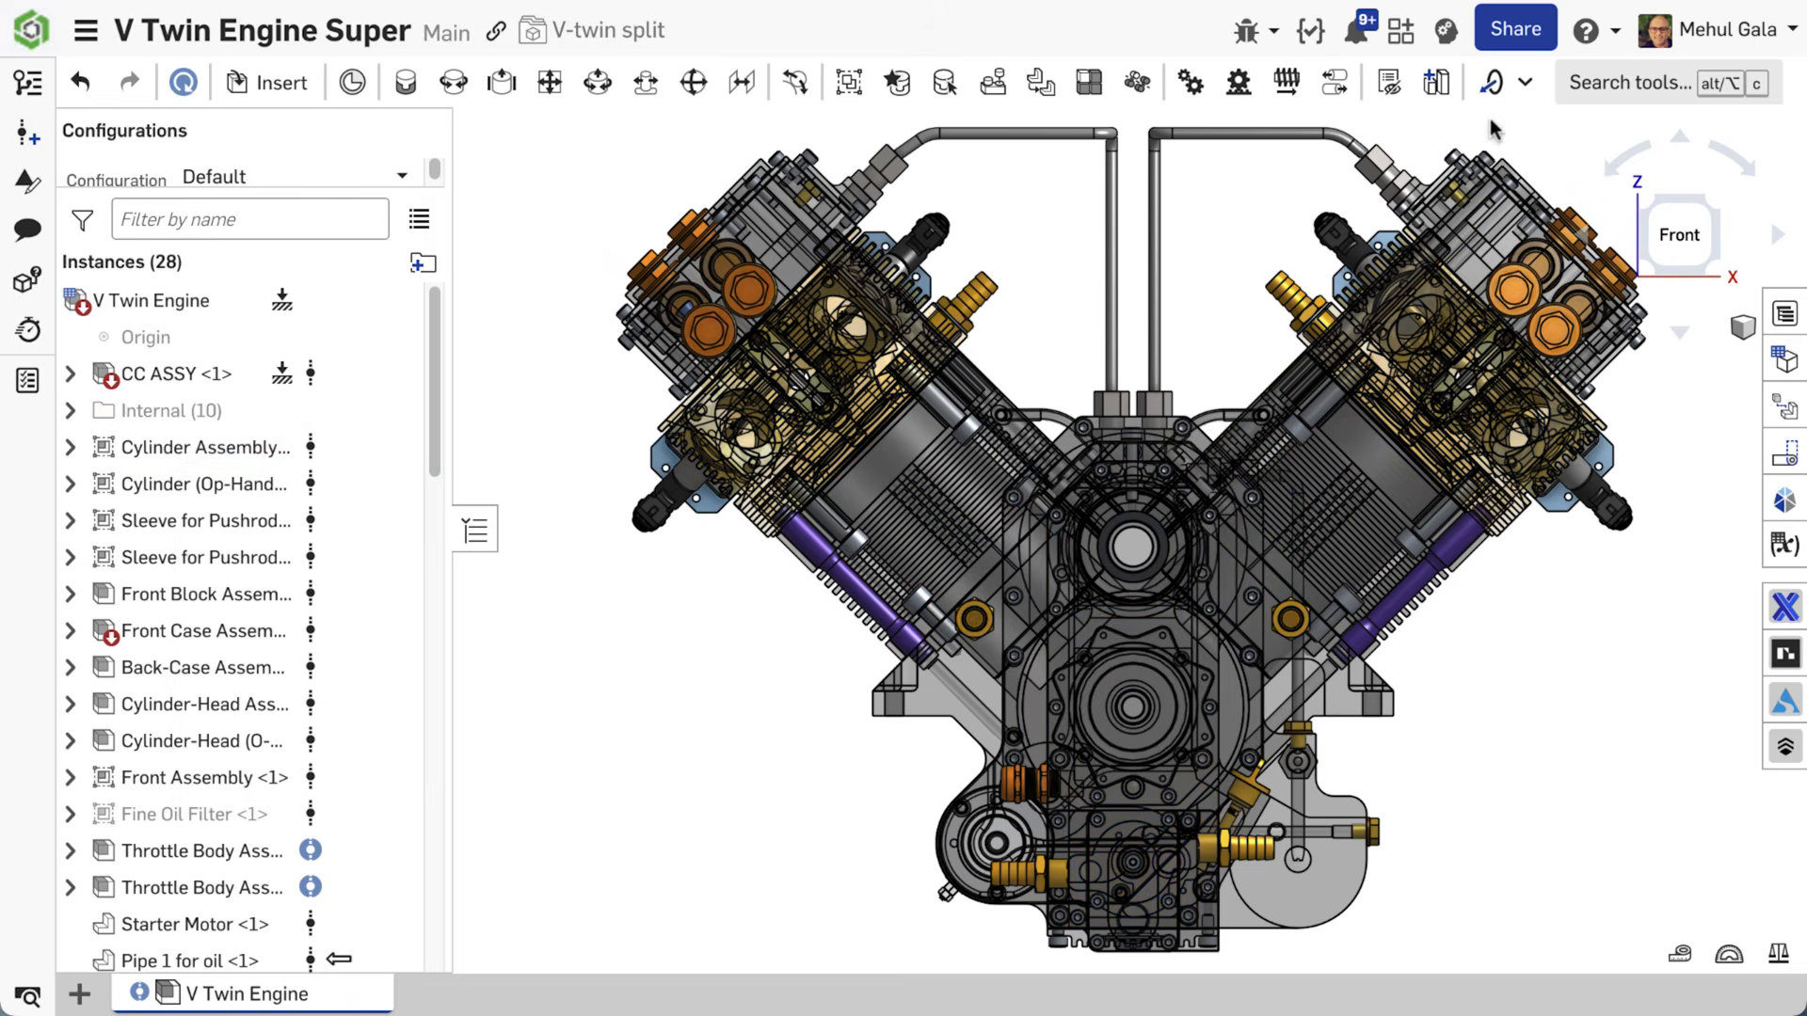
Step: Create a display state named 'no internal parts' from the current visibility
{"action": "left_click", "coordinate": [1389, 82]}
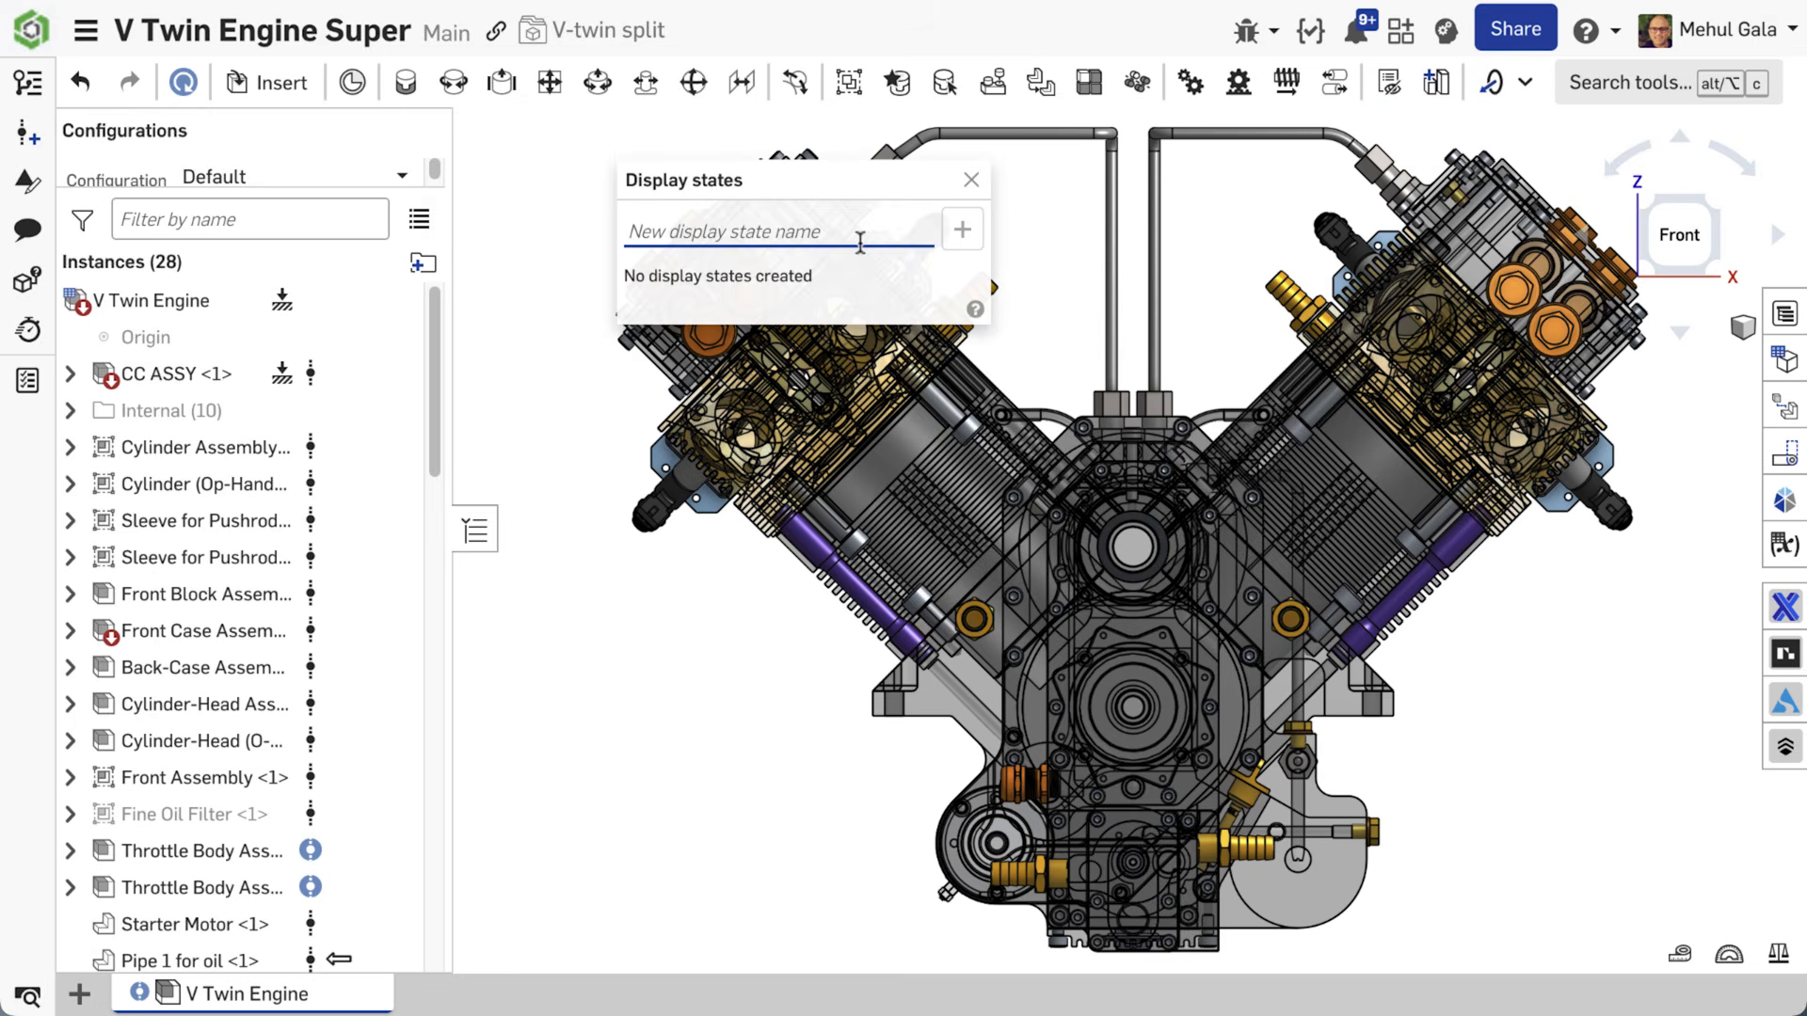
{"action": "type", "text": "no inter"}
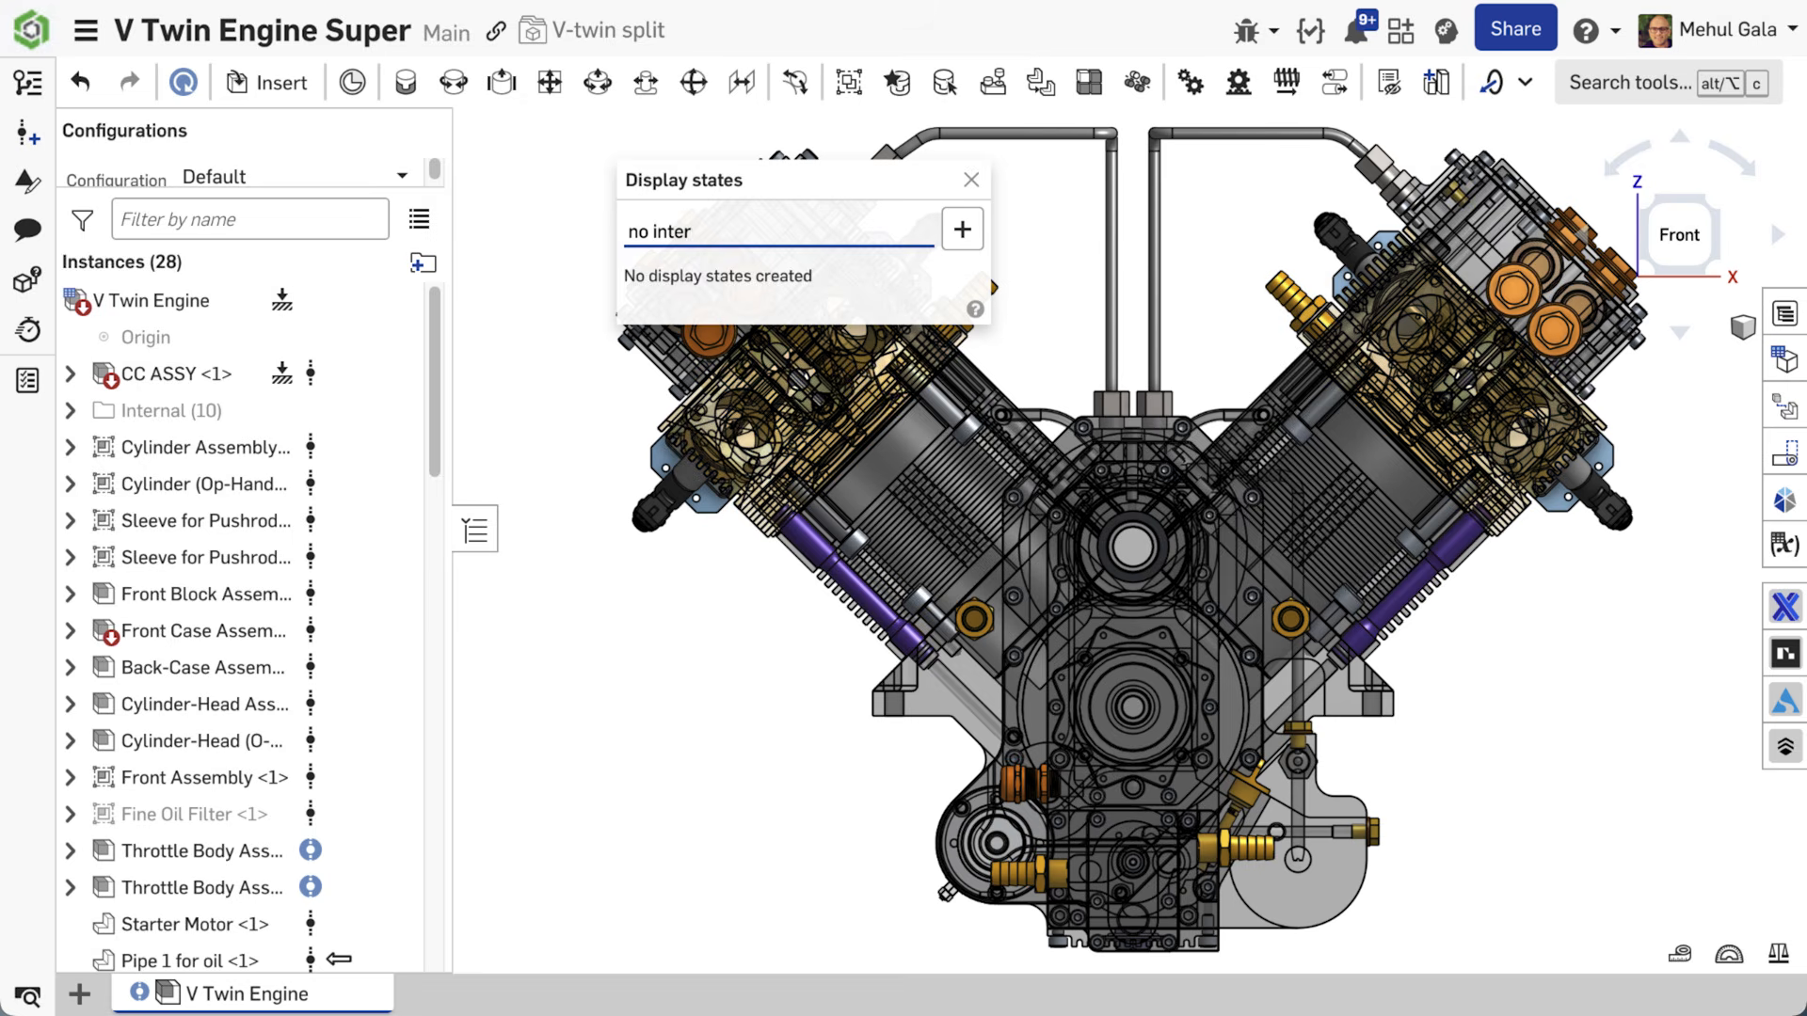
{"action": "type", "text": " parts"}
{"action": "key", "text": "Return"}
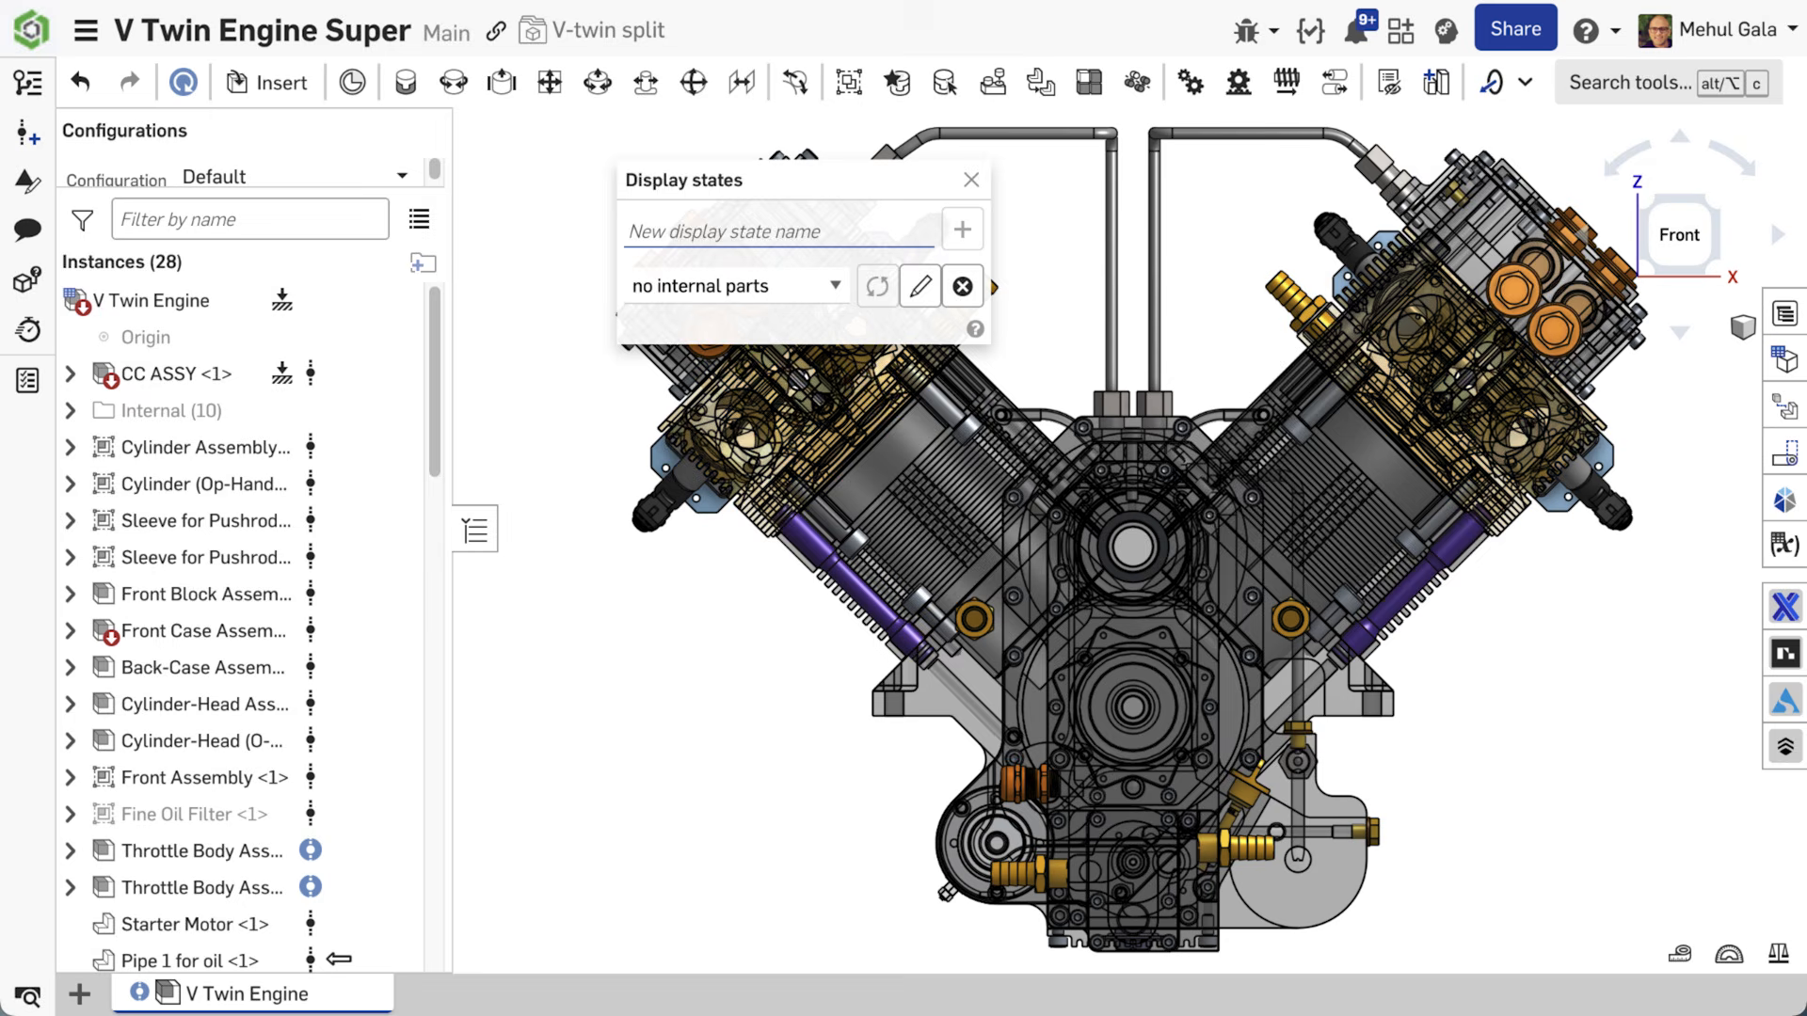
{"action": "left_click", "coordinate": [972, 179]}
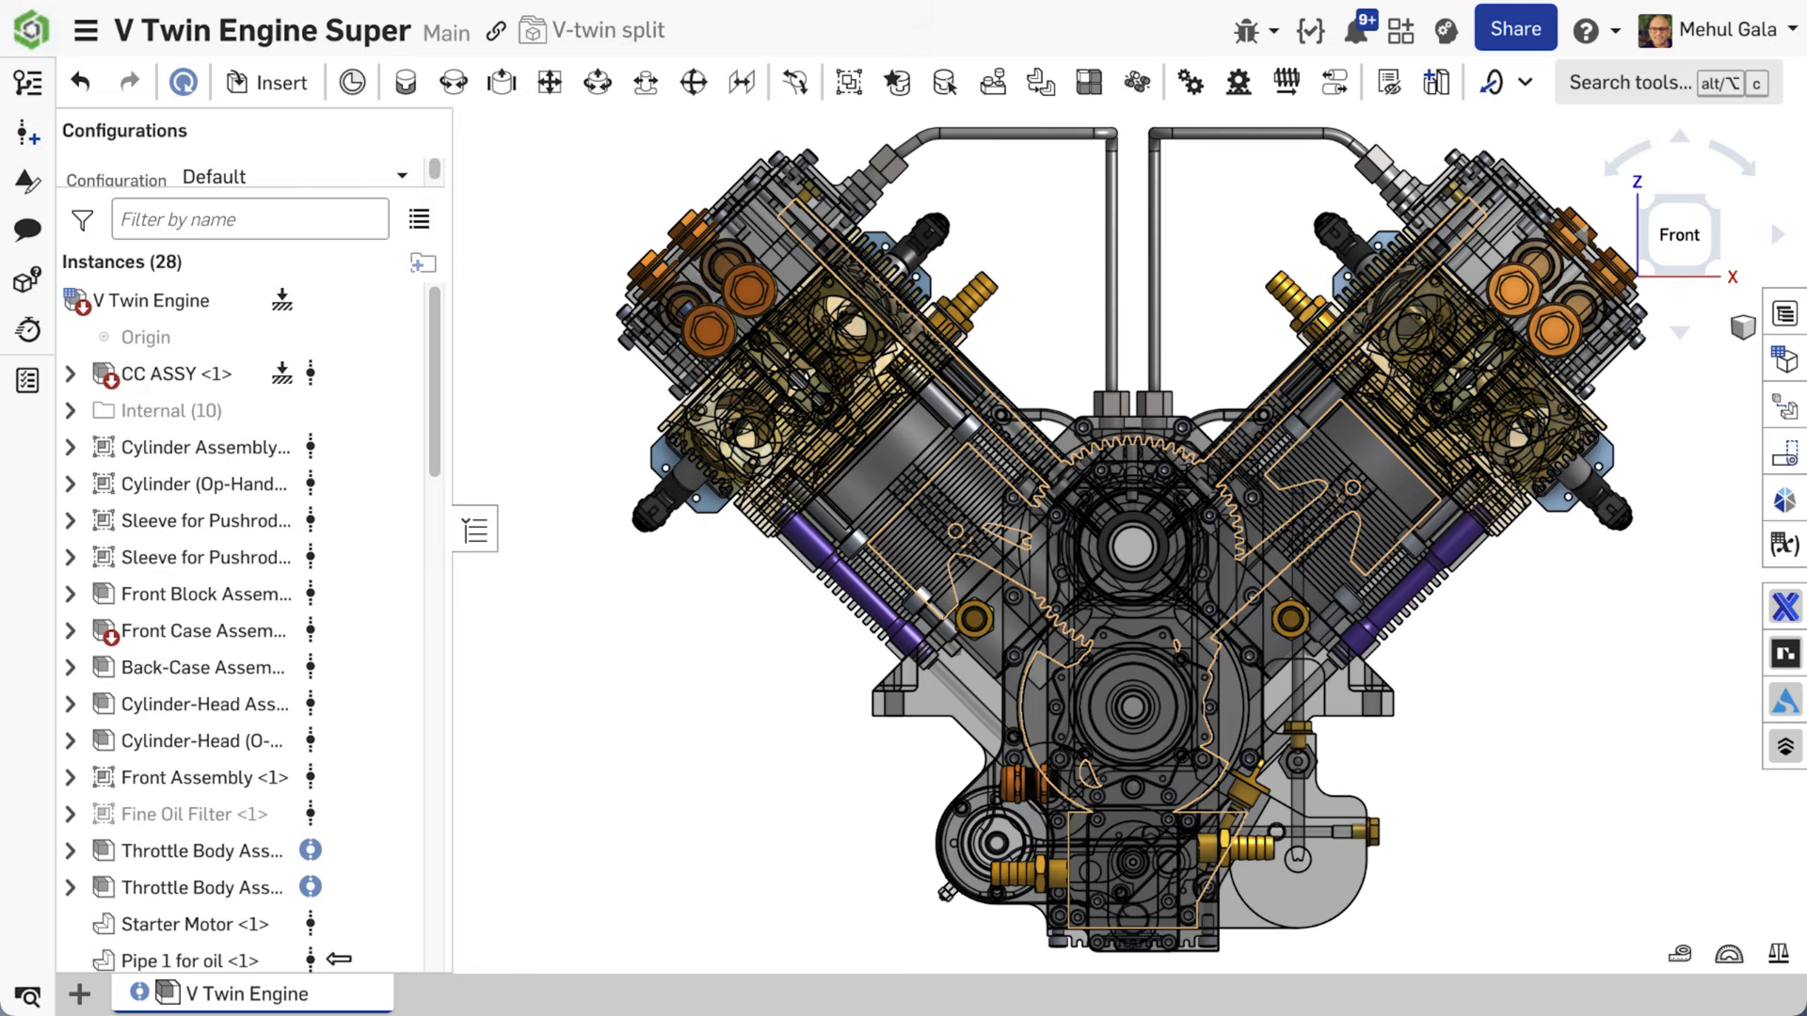
Step: Expand Throttle Body Assembly and orbit the engine to view it from behind
{"action": "left_click", "coordinate": [70, 852]}
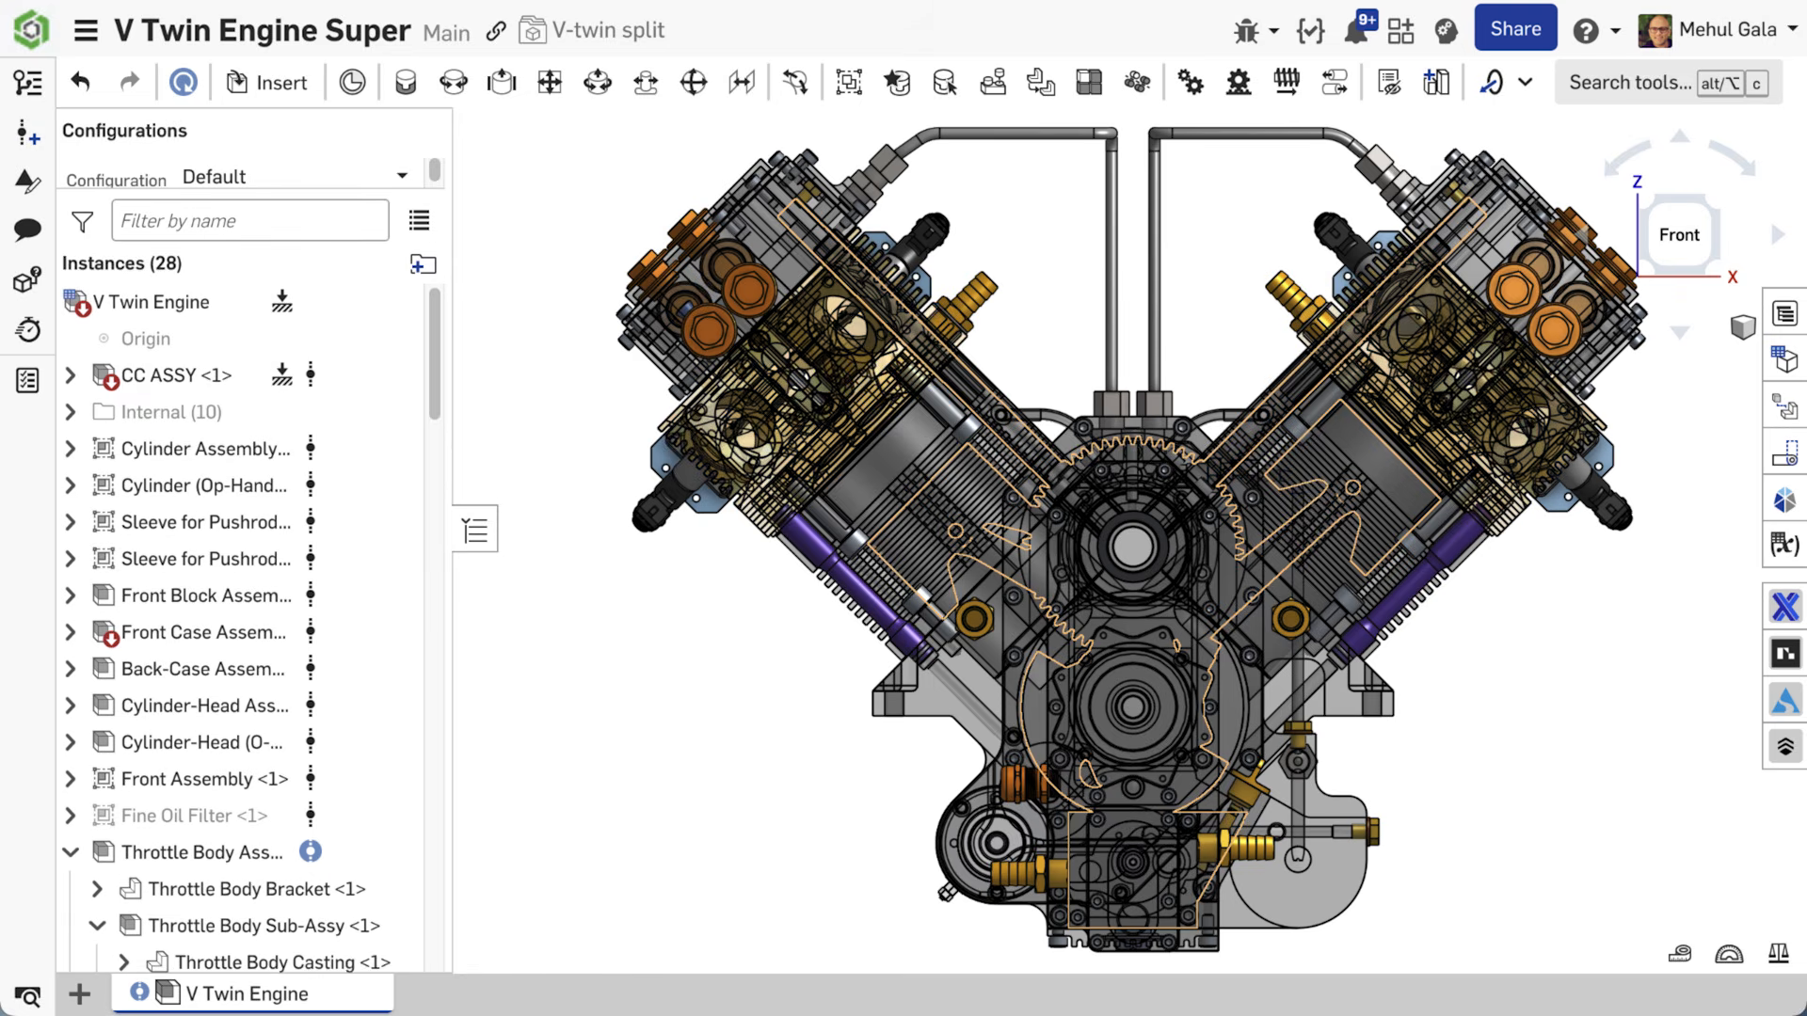
{"action": "mouse_move", "coordinate": [579, 516]}
{"action": "right_mouse_down"}
{"action": "mouse_move", "coordinate": [832, 488]}
{"action": "mouse_move", "coordinate": [873, 506]}
{"action": "right_mouse_up"}
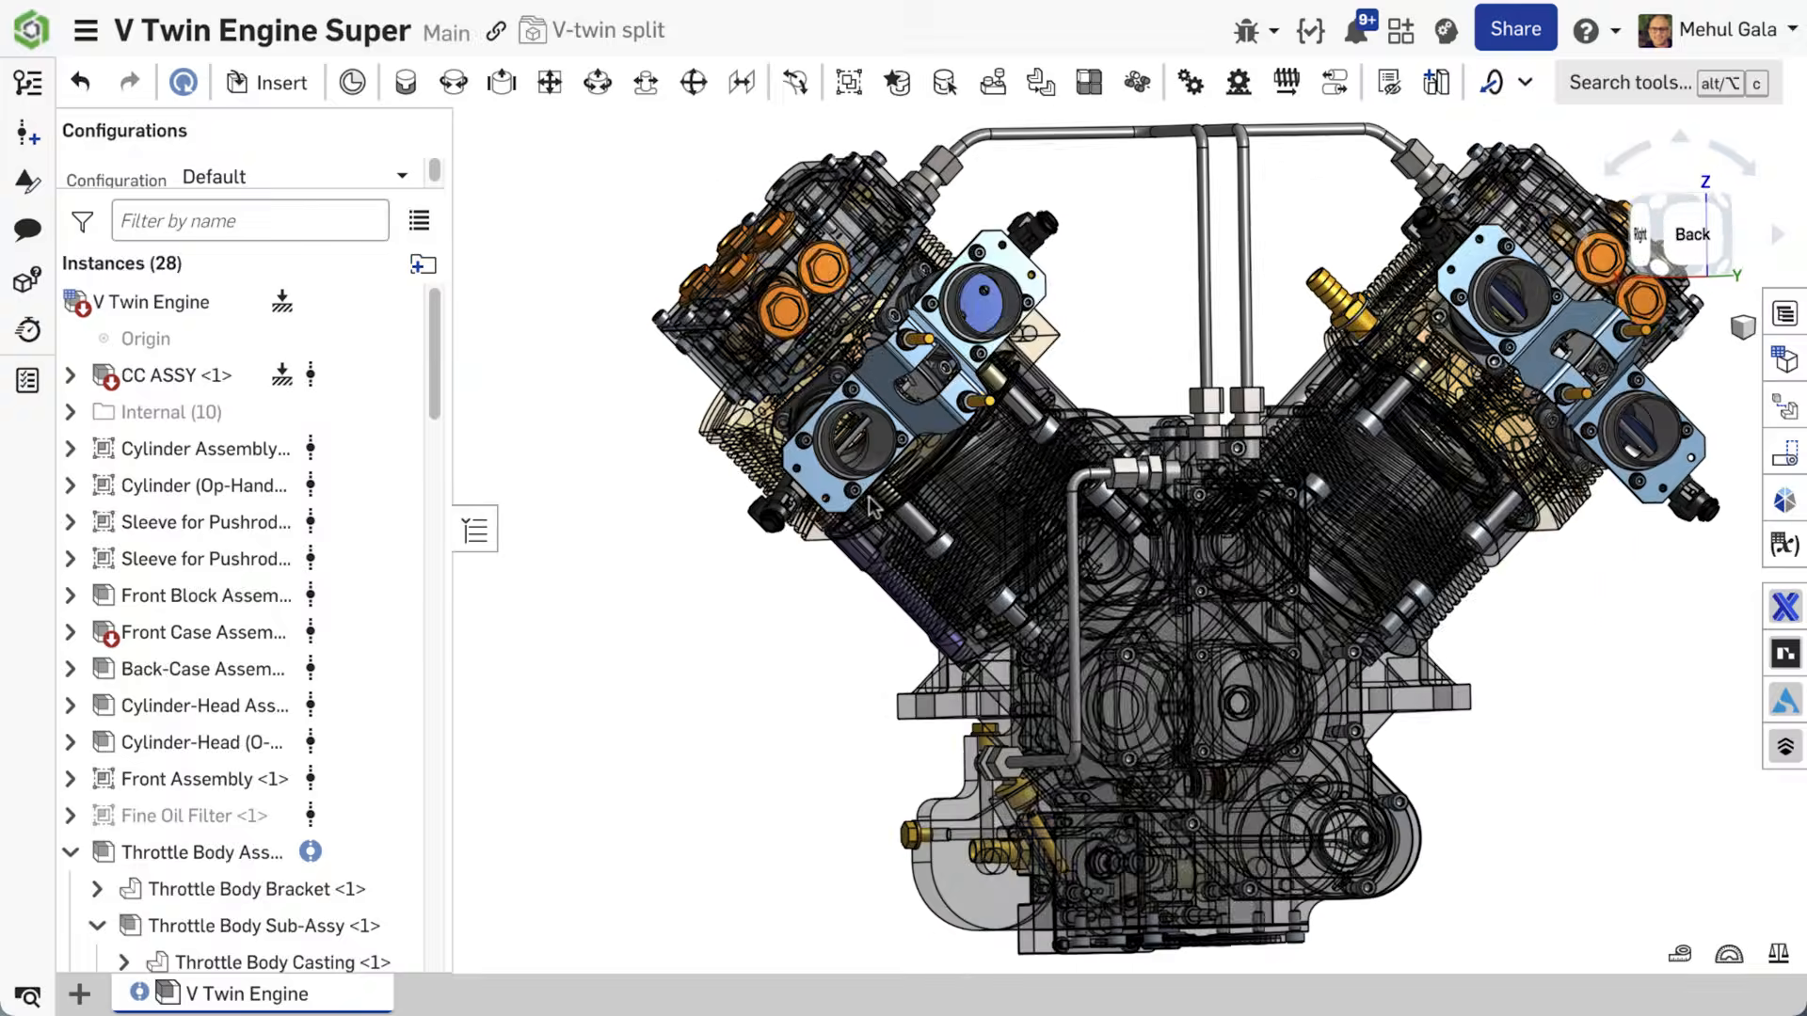
{"action": "mouse_move", "coordinate": [873, 507]}
{"action": "right_mouse_down"}
{"action": "mouse_move", "coordinate": [805, 511]}
{"action": "mouse_move", "coordinate": [825, 508]}
{"action": "right_mouse_up"}
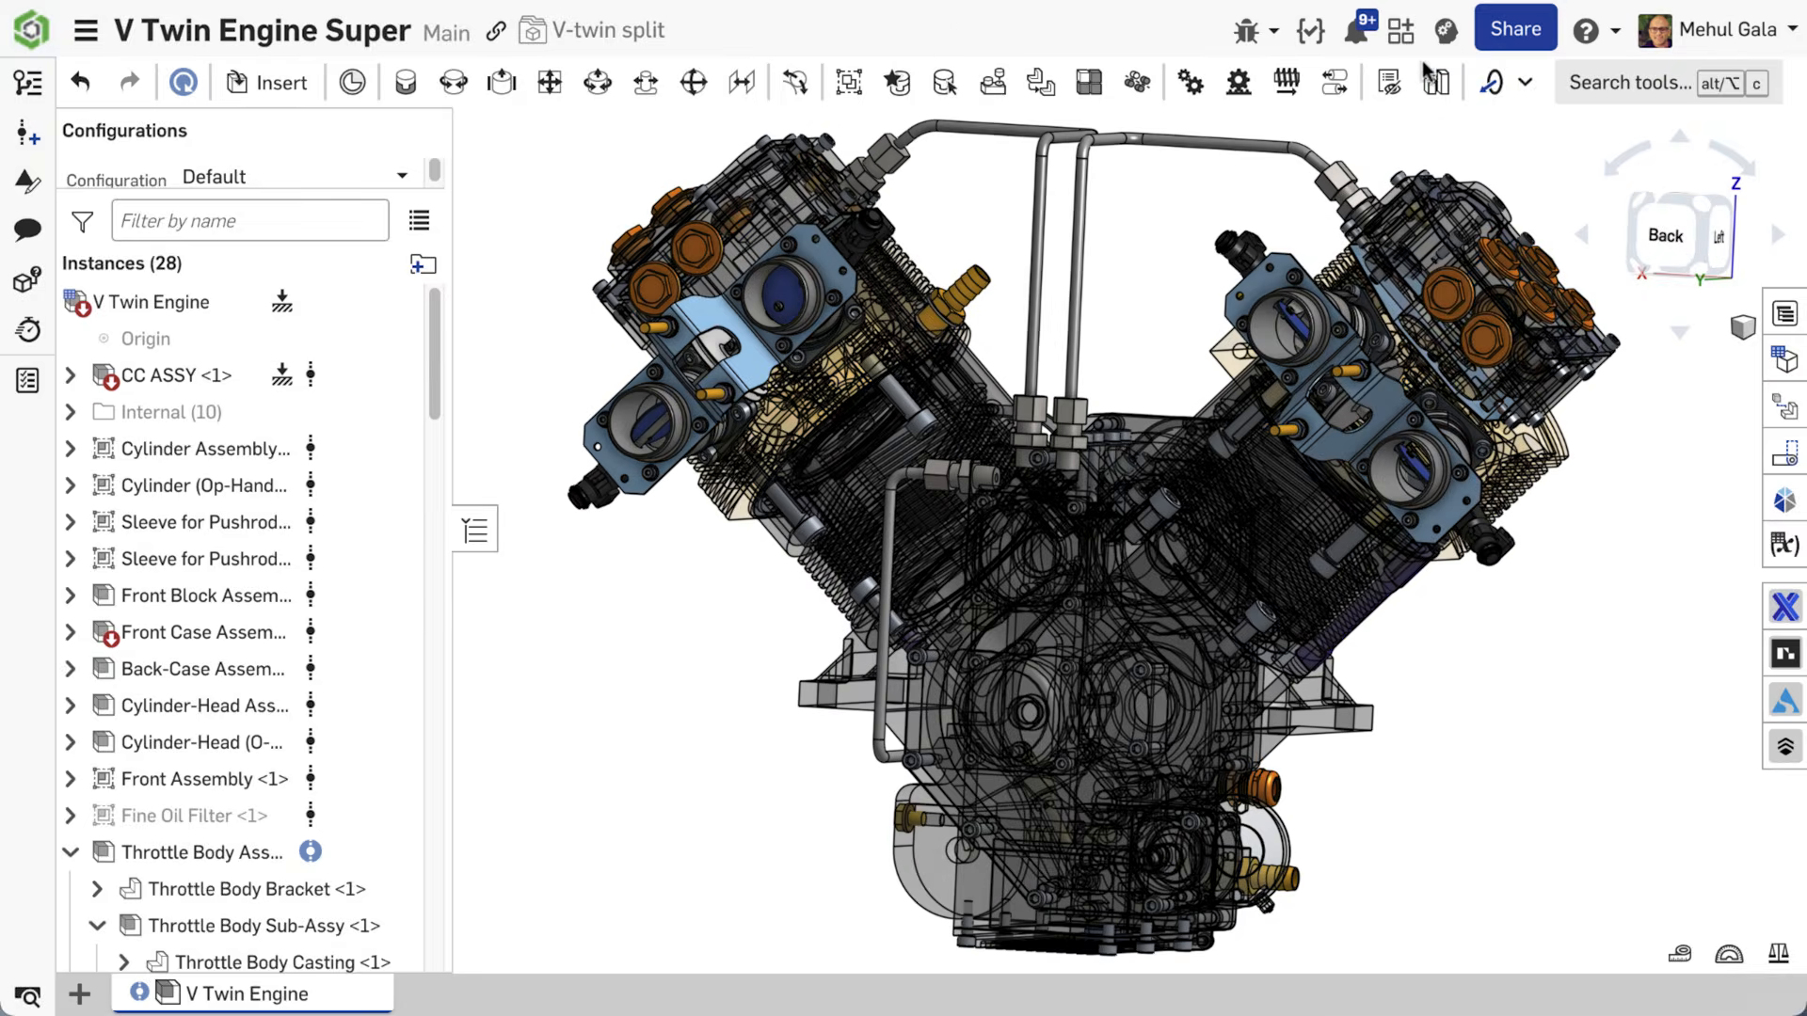
Step: Select the 'no internal parts' display state and start filtering instances by name
{"action": "left_click", "coordinate": [1391, 83]}
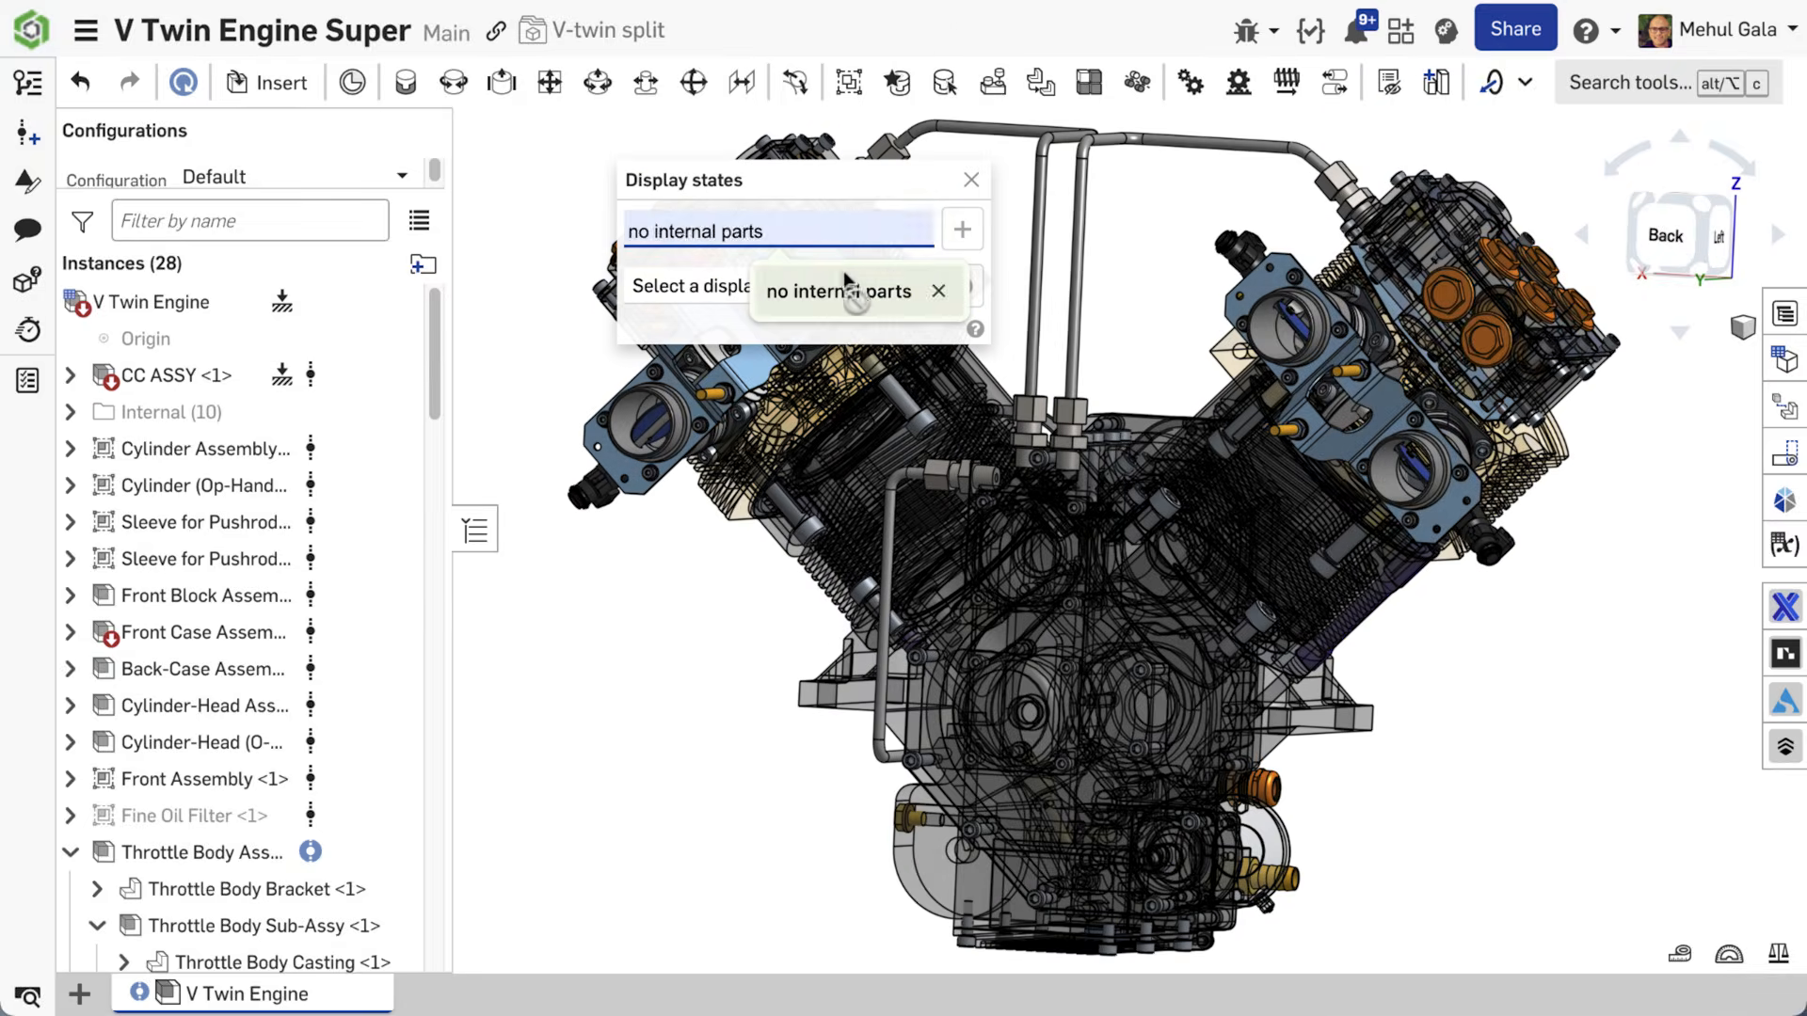
{"action": "left_click", "coordinate": [702, 286]}
{"action": "left_click", "coordinate": [701, 313]}
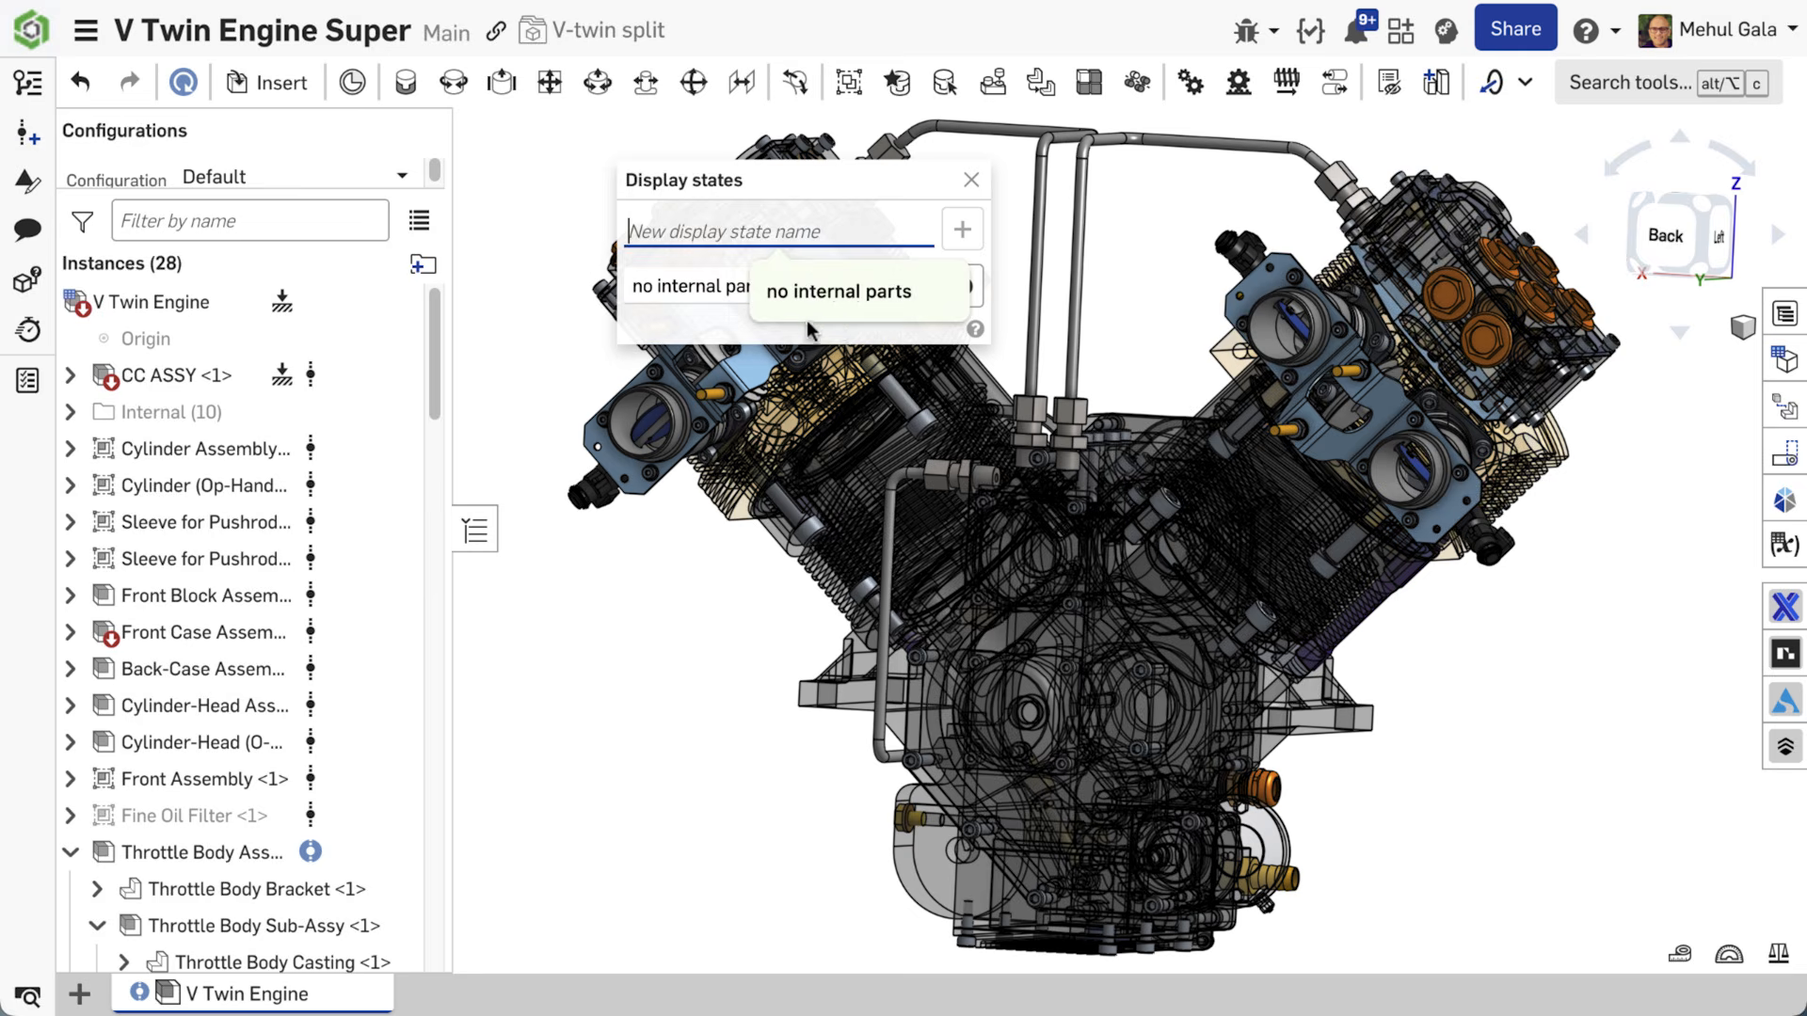
{"action": "left_click", "coordinate": [533, 184]}
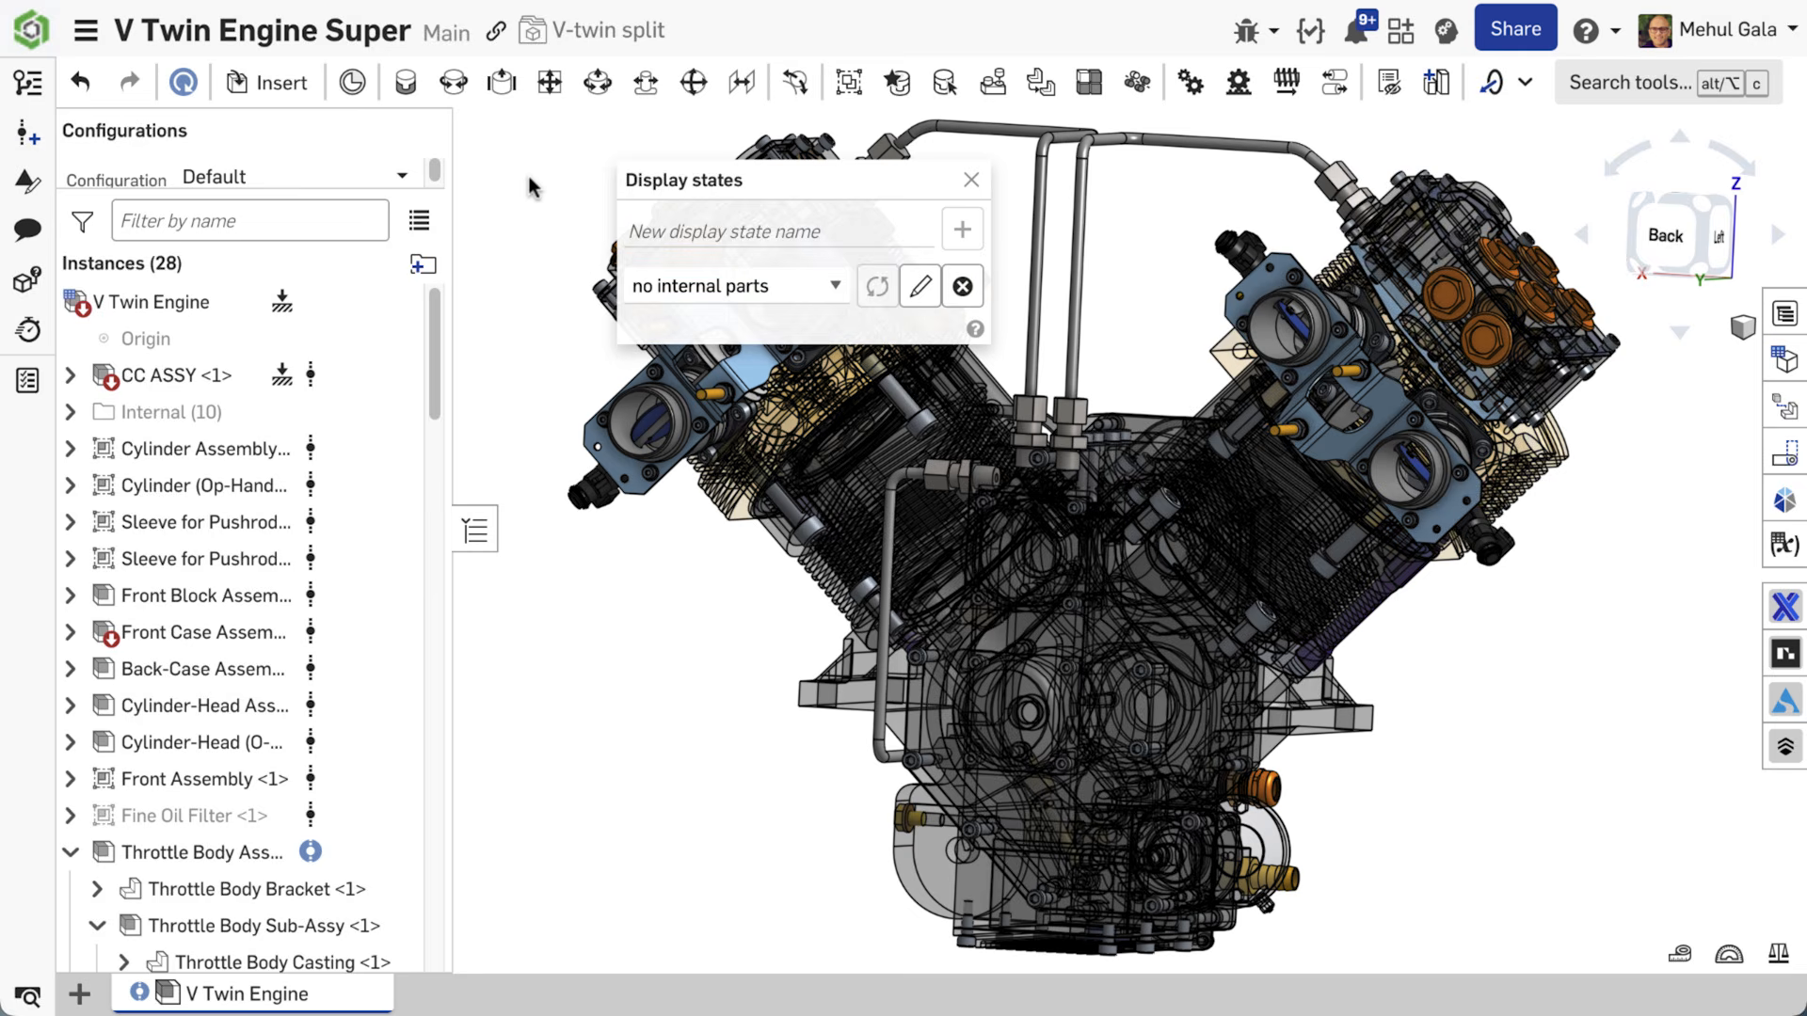
{"action": "left_click", "coordinate": [143, 220]}
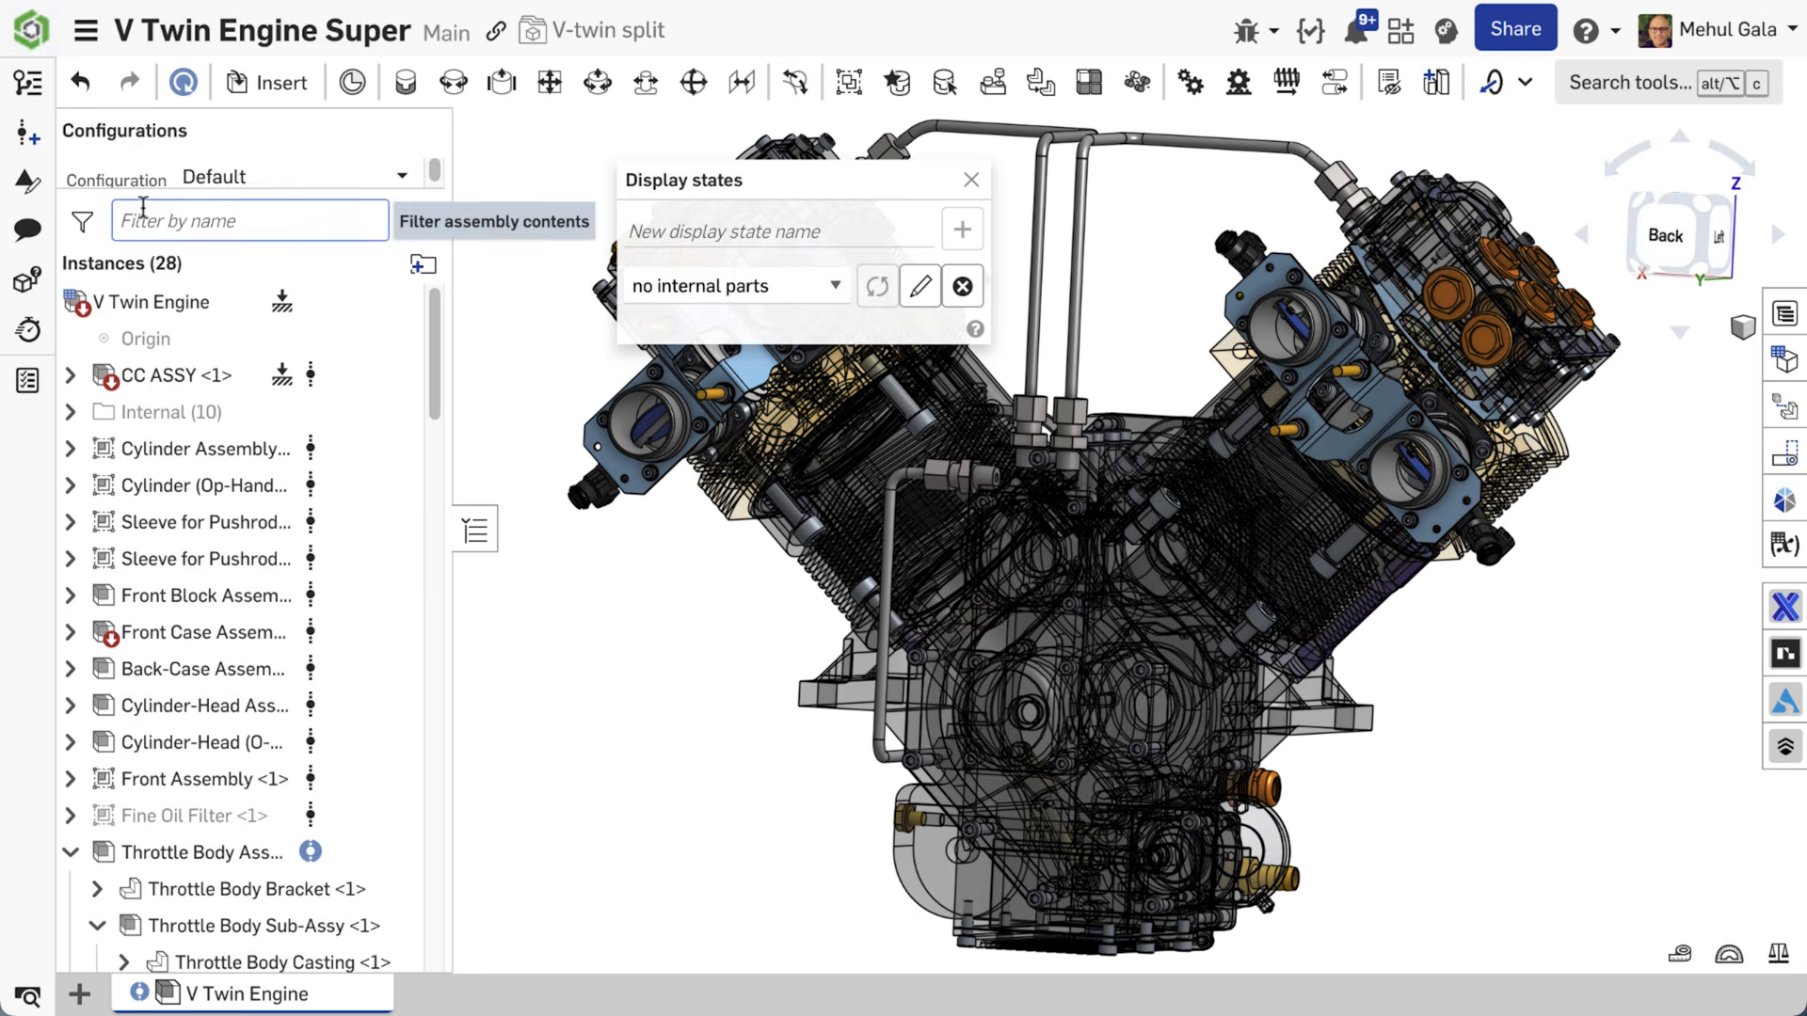
{"action": "type", "text": "throttle body d"}
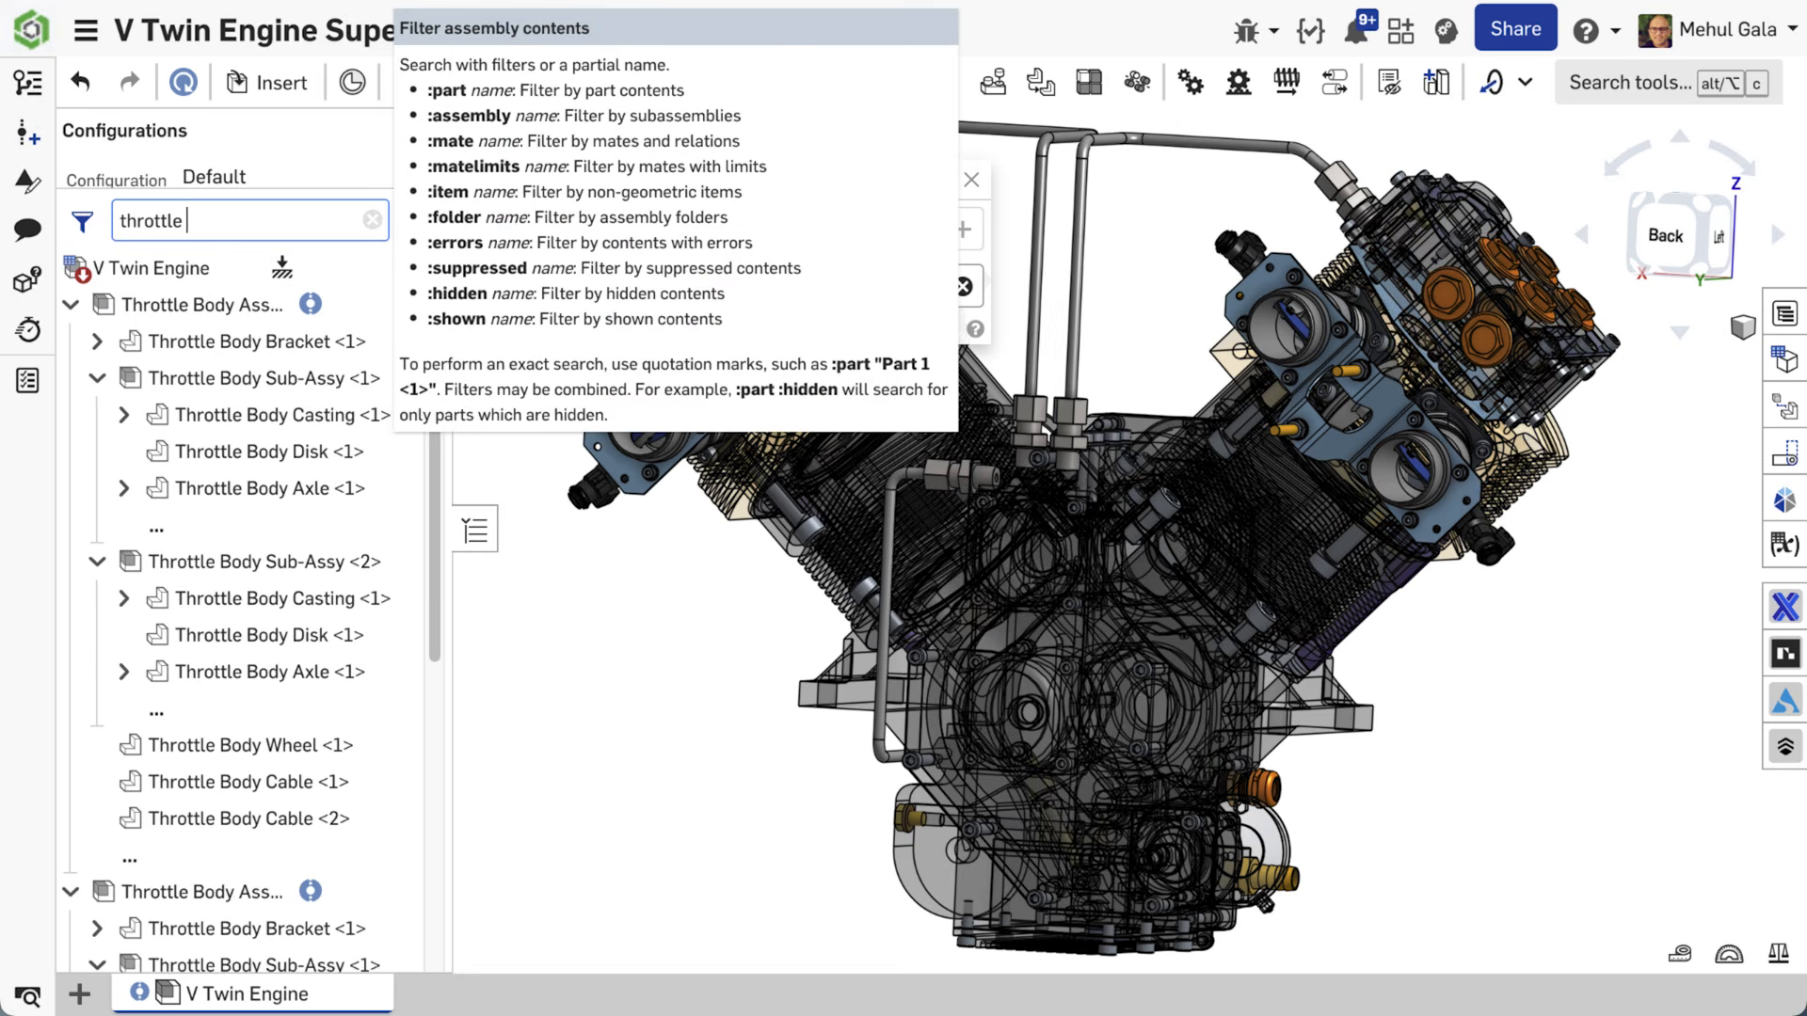
{"action": "type", "text": "isk"}
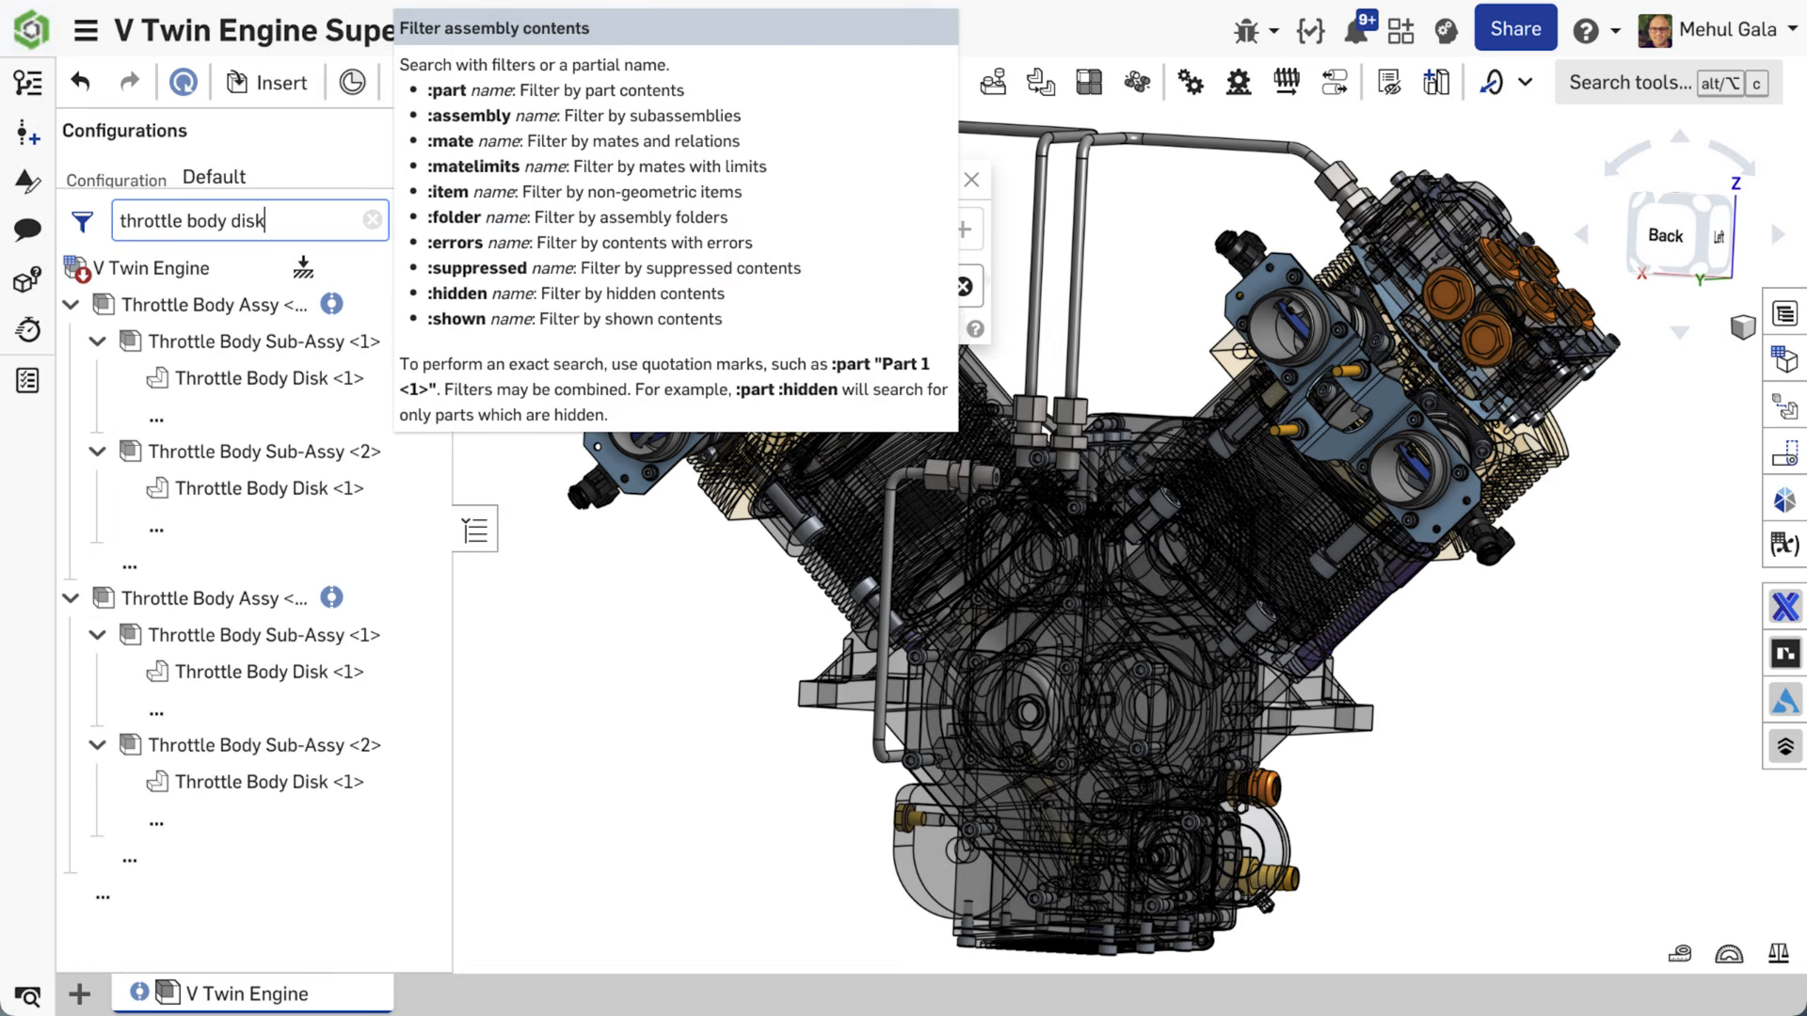
Step: Hide all four Throttle Body Disk instances with the Y shortcut
{"action": "left_click", "coordinate": [370, 381]}
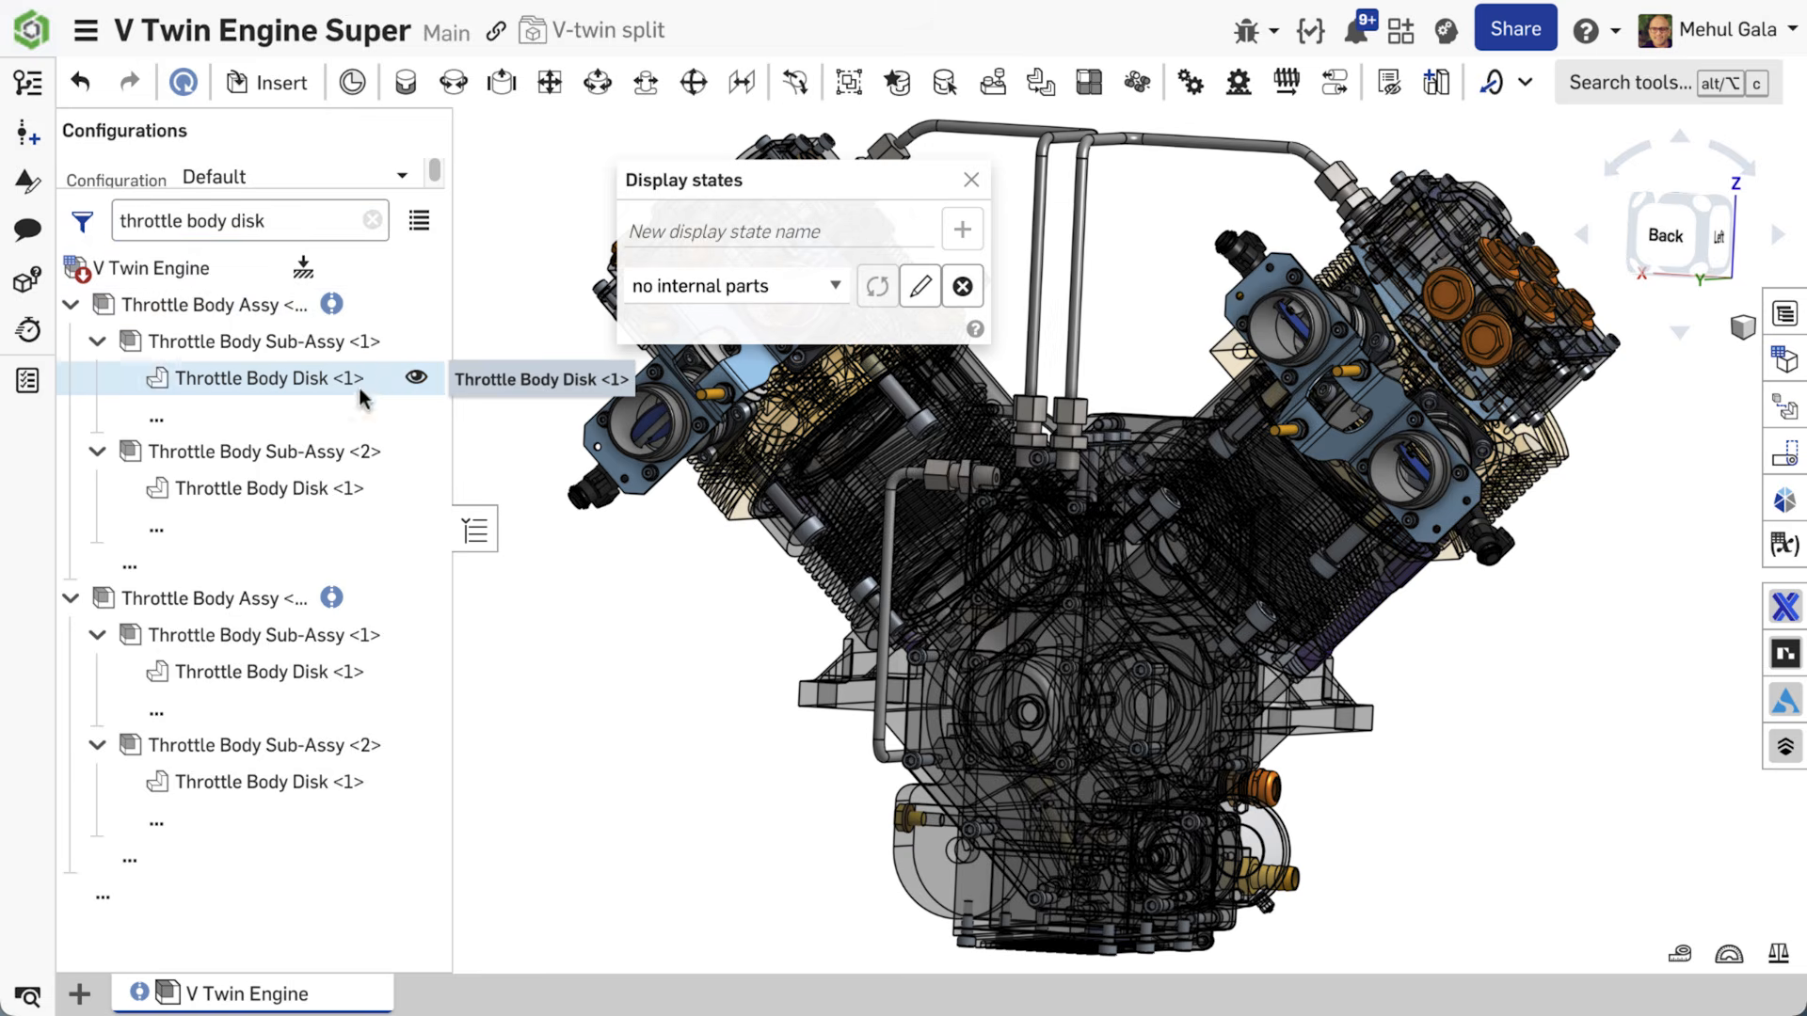
{"action": "left_click", "coordinate": [327, 488], "text": "shift"}
{"action": "key", "text": "y"}
{"action": "left_click", "coordinate": [262, 674]}
{"action": "key", "text": "y"}
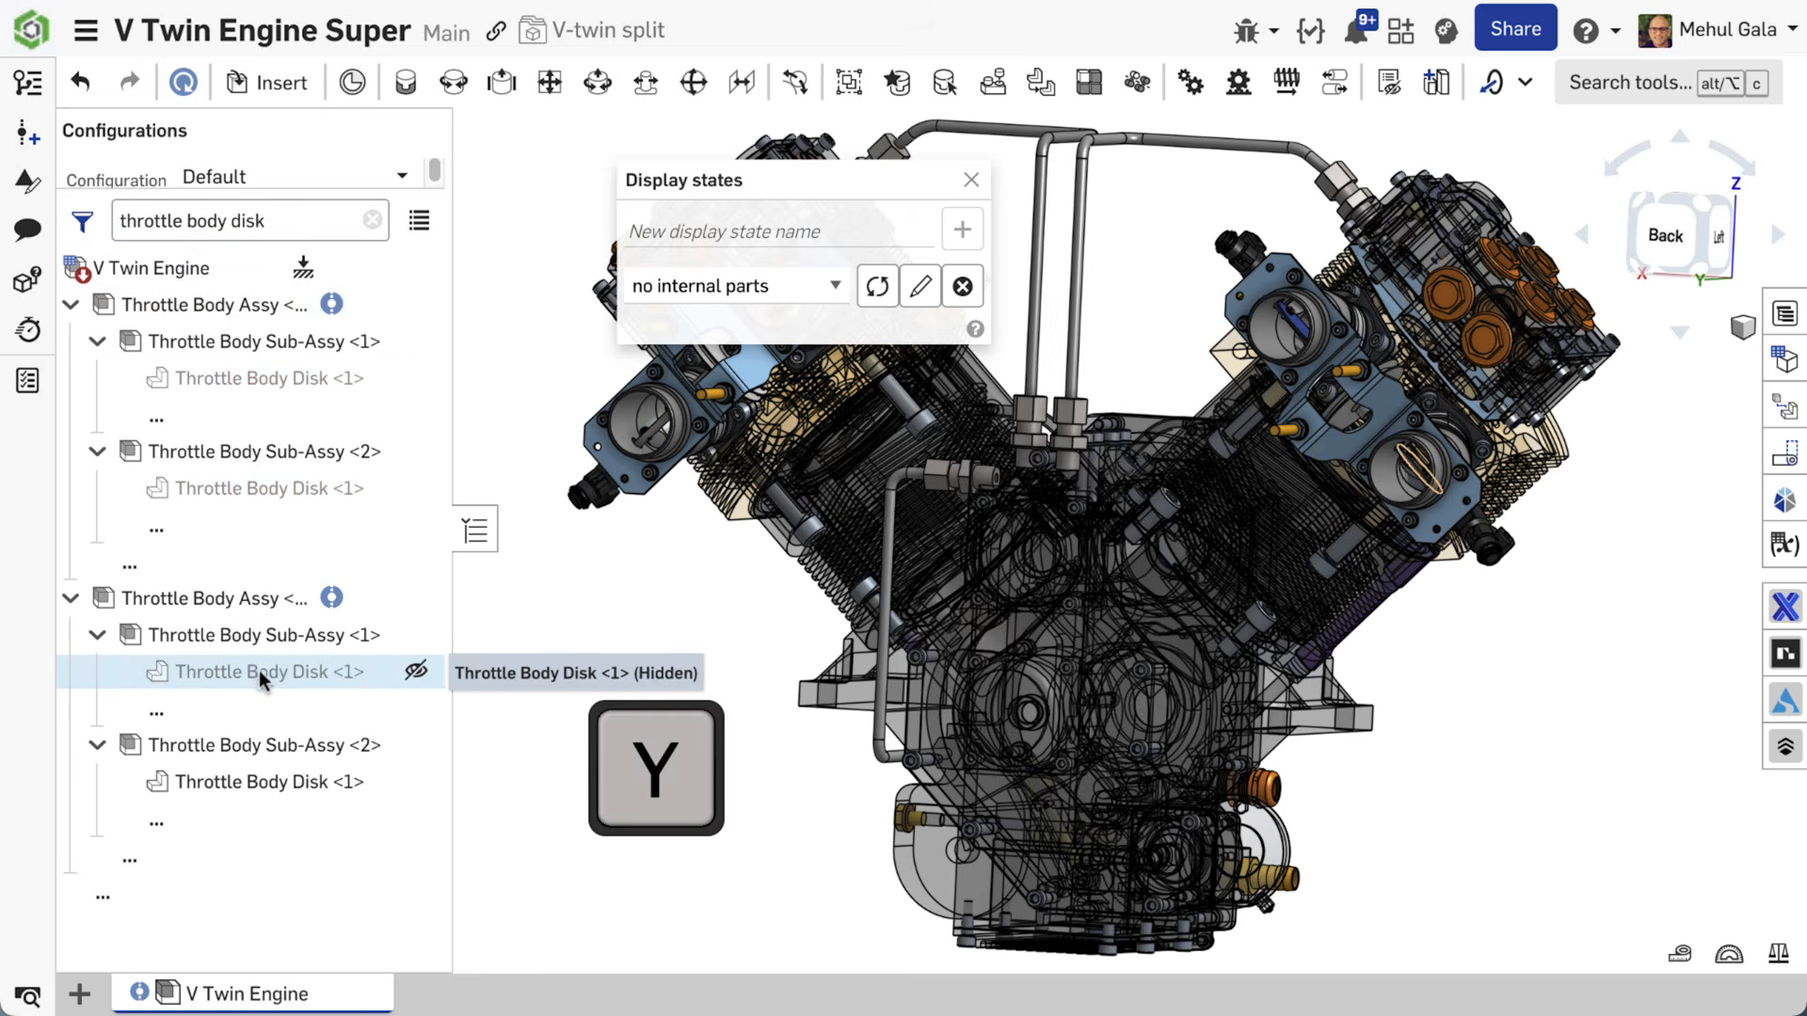
{"action": "left_click", "coordinate": [262, 782]}
{"action": "key", "text": "y"}
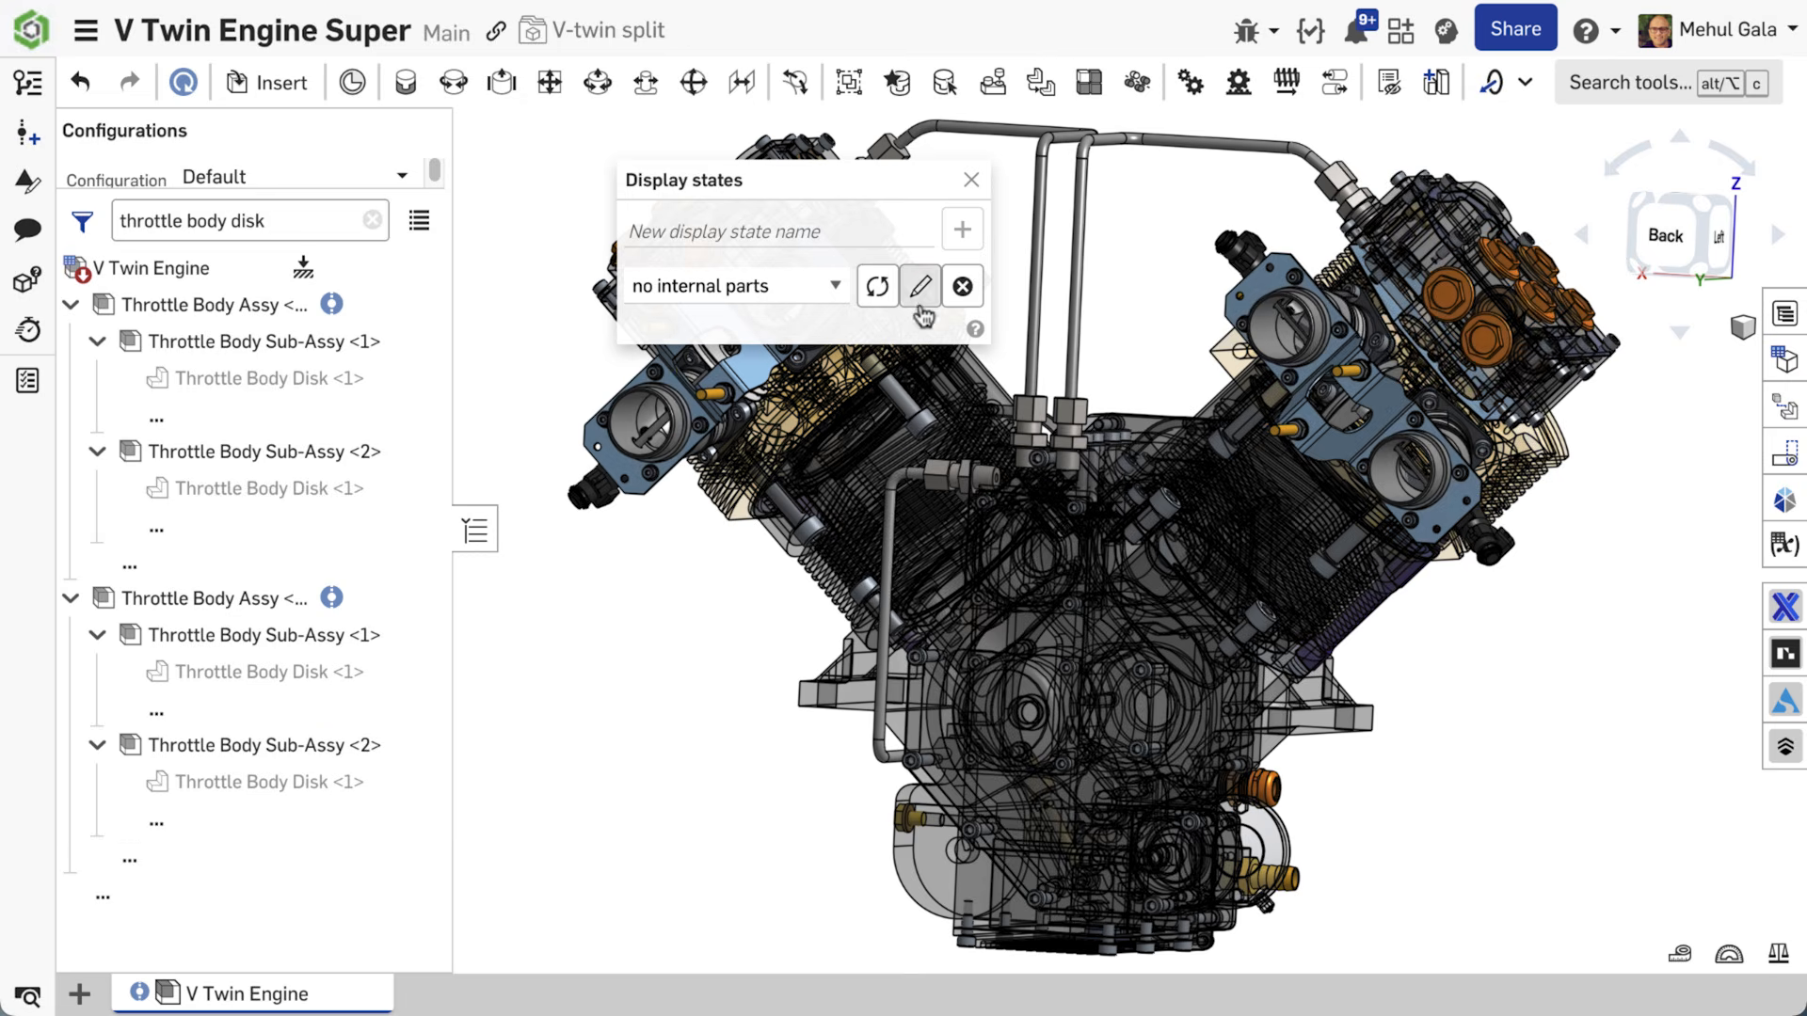
Step: Update the 'no internal parts' display state with the current visibility
{"action": "left_click", "coordinate": [879, 287]}
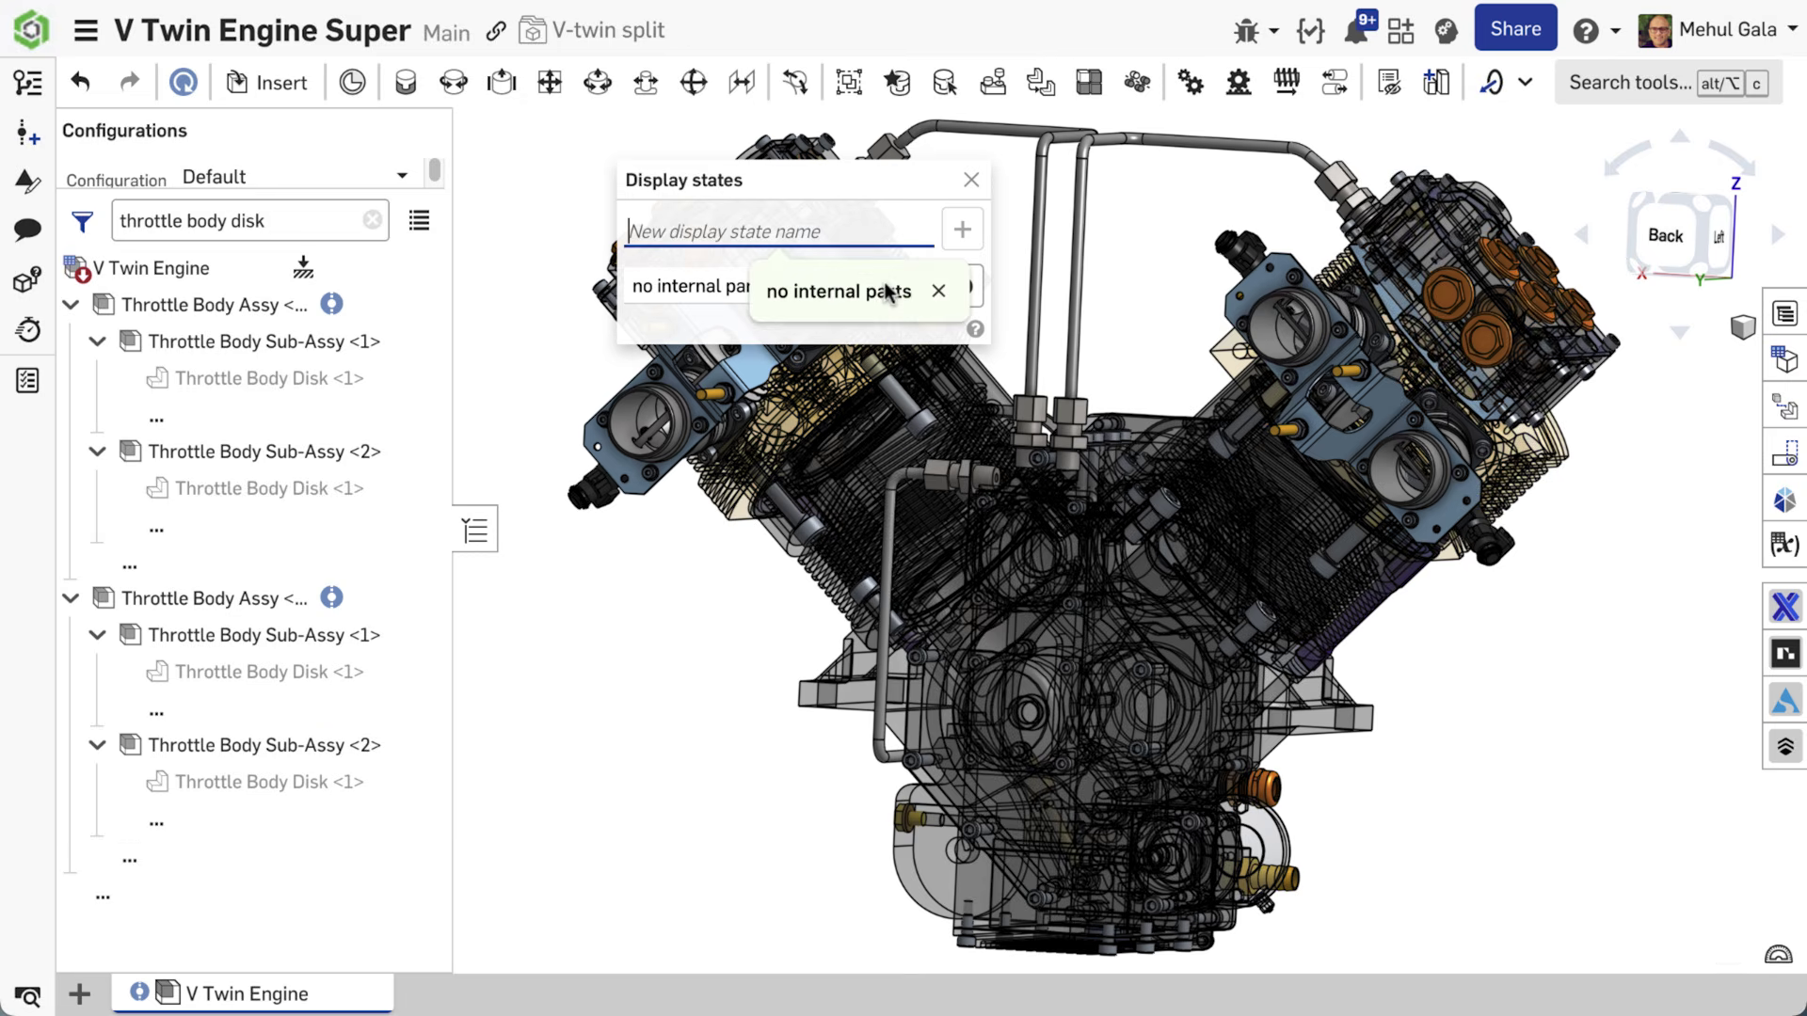
{"action": "left_click", "coordinate": [970, 184]}
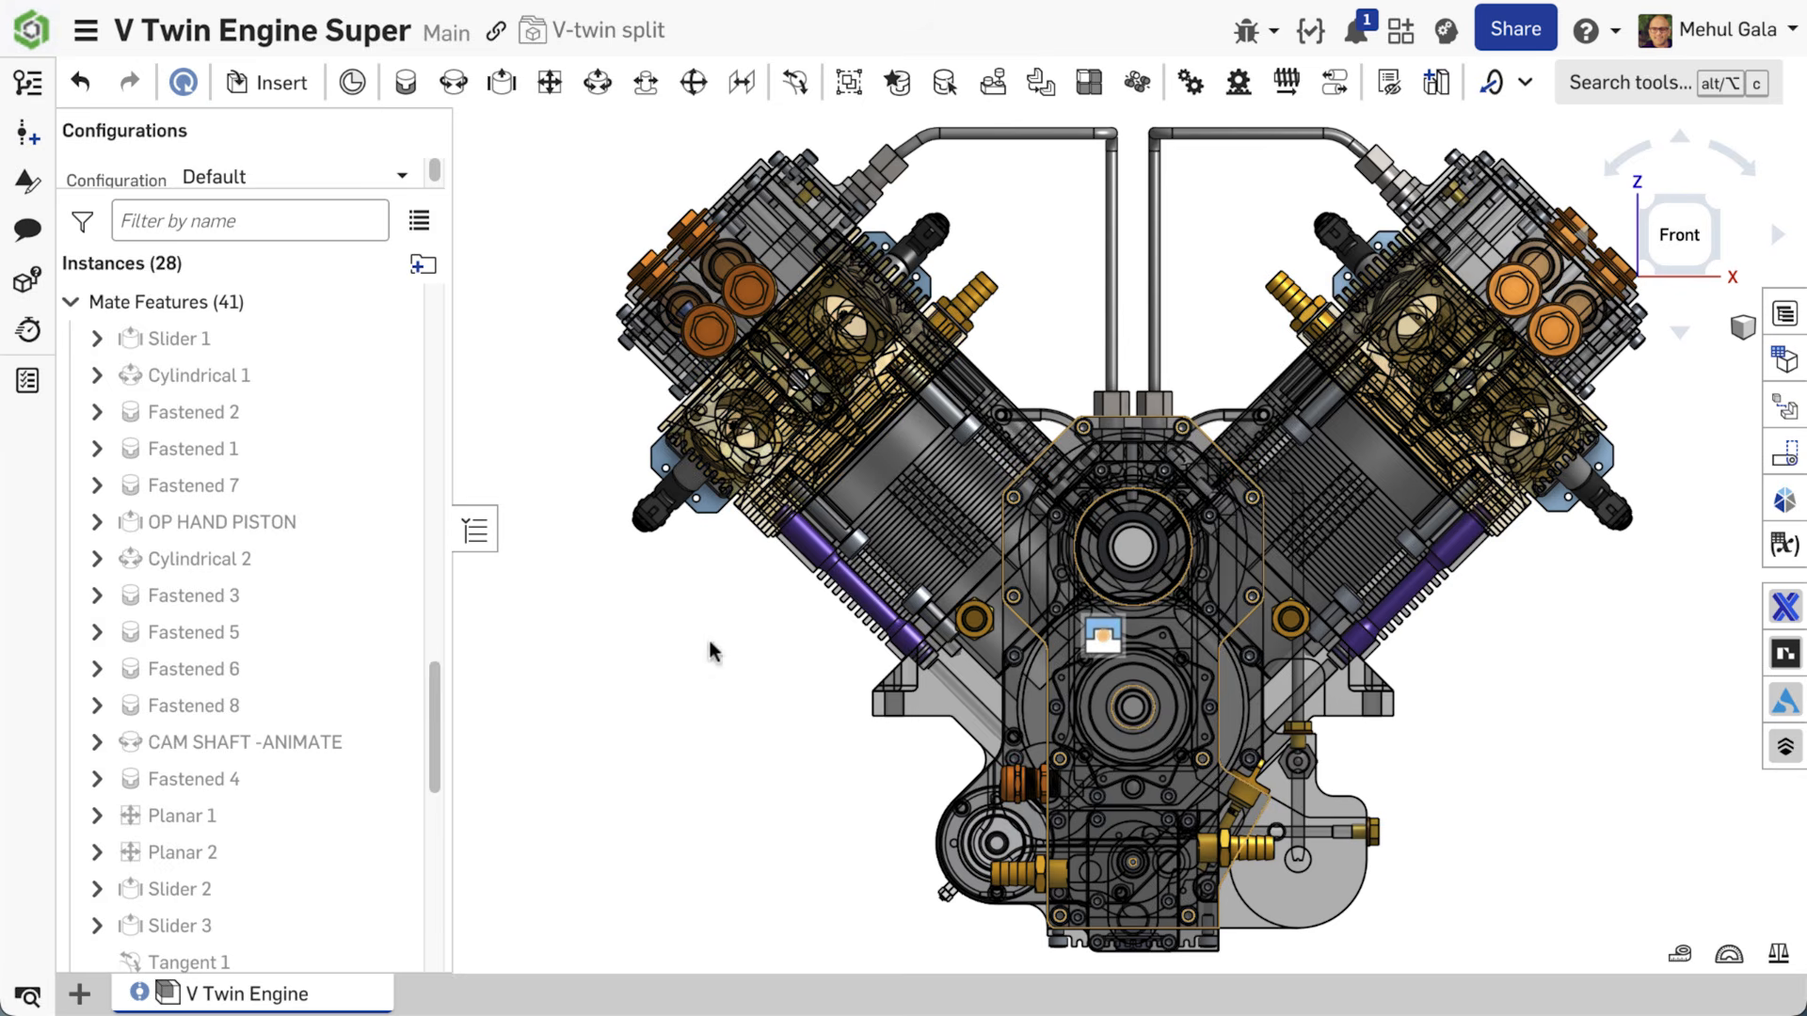
Step: Show all hidden parts, then add a section view and inspect the piston
{"action": "right_click", "coordinate": [692, 646]}
{"action": "left_click", "coordinate": [740, 659]}
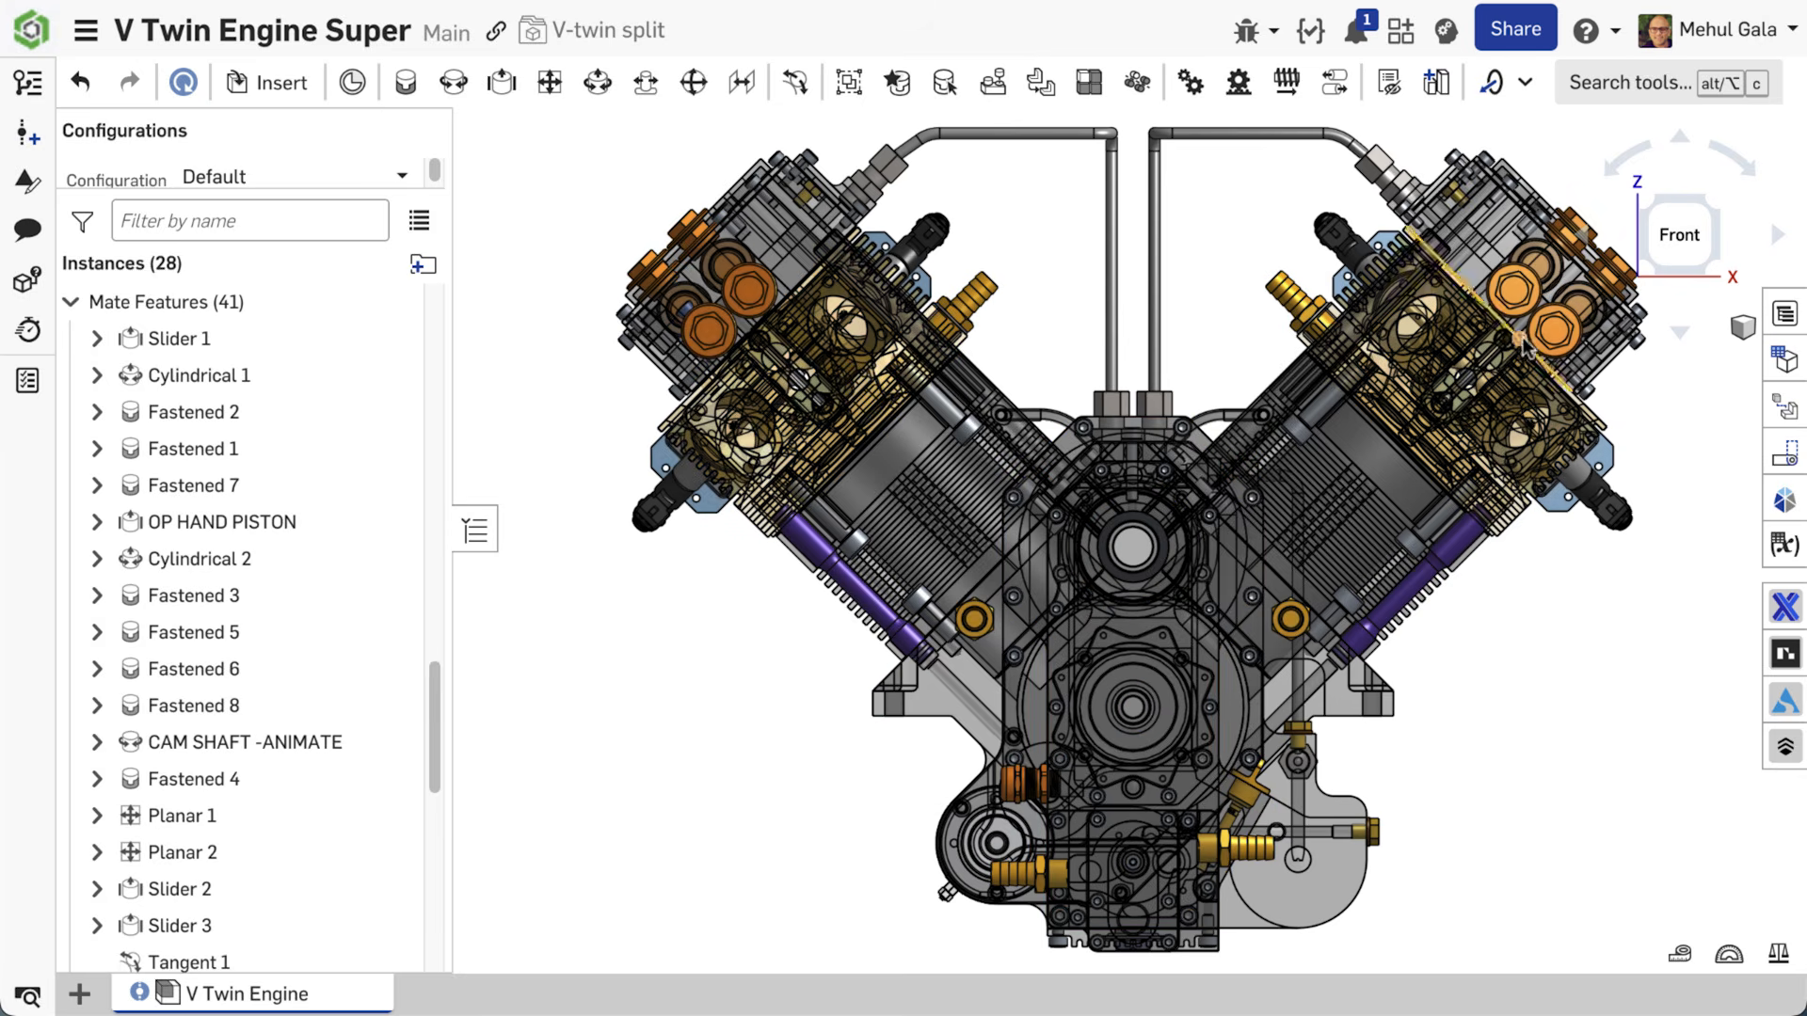
{"action": "left_click", "coordinate": [1741, 329]}
{"action": "mouse_move", "coordinate": [1647, 650]}
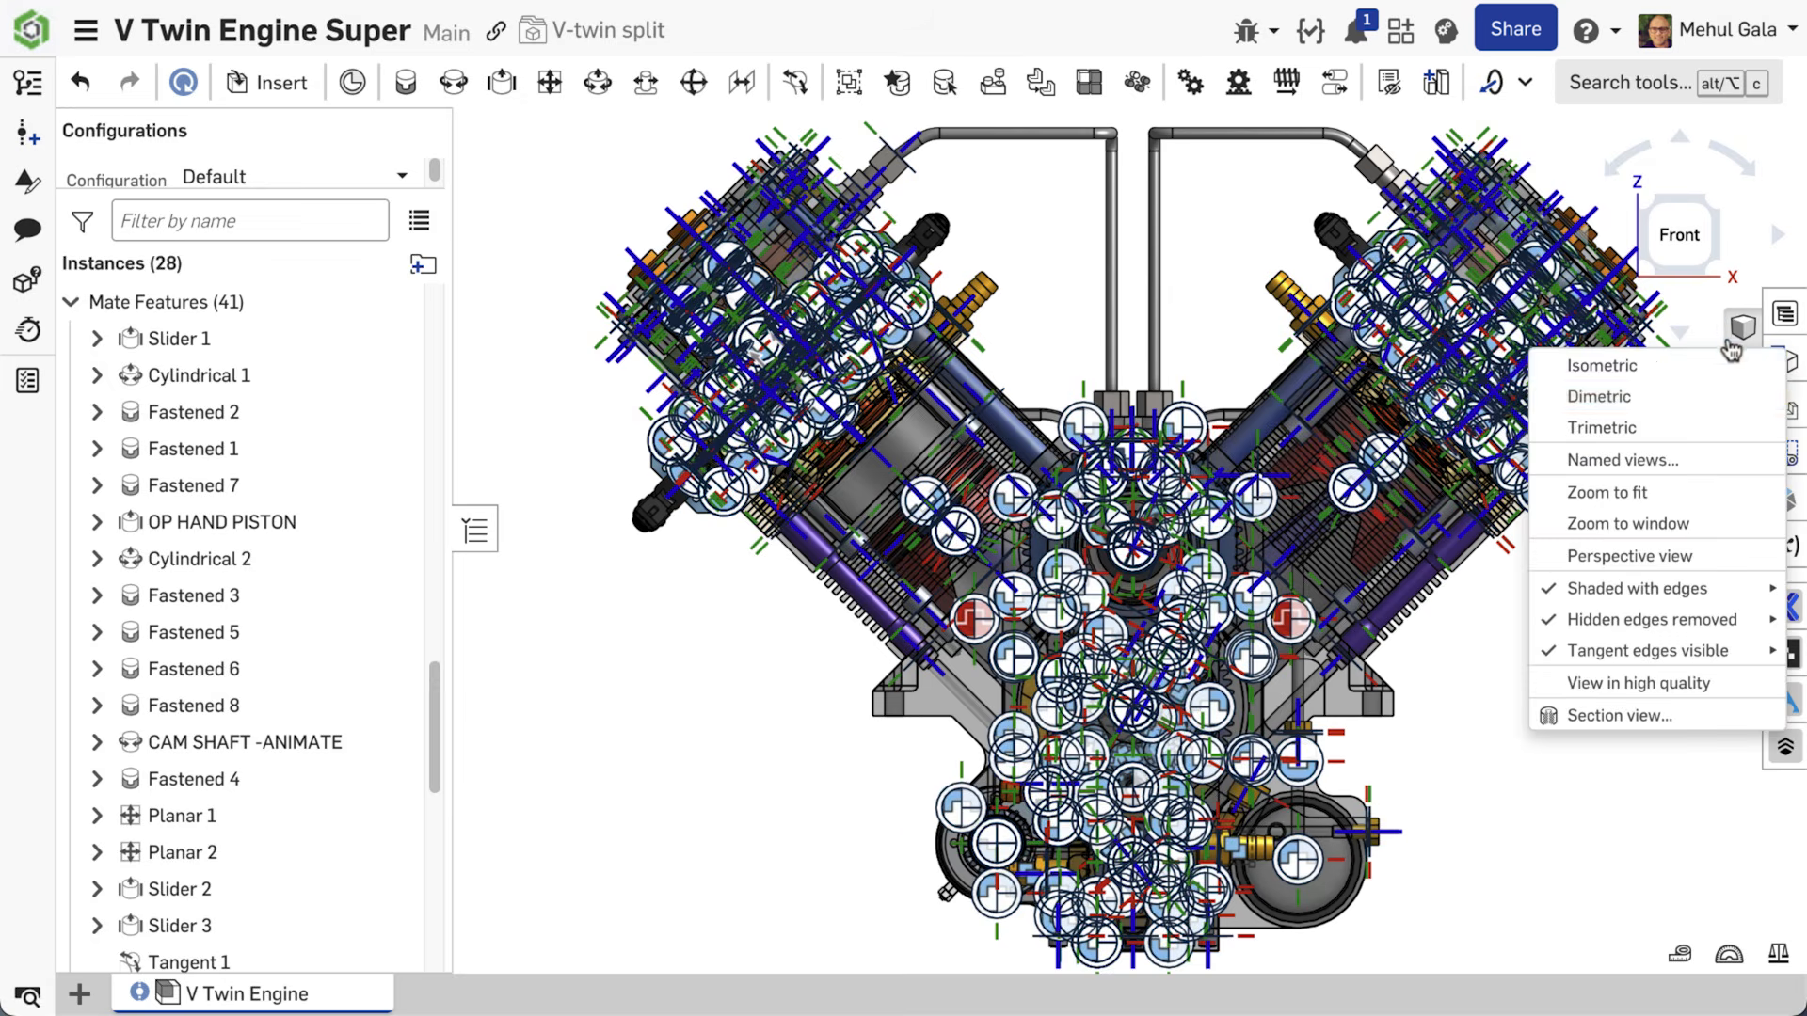
{"action": "left_click", "coordinate": [1617, 715]}
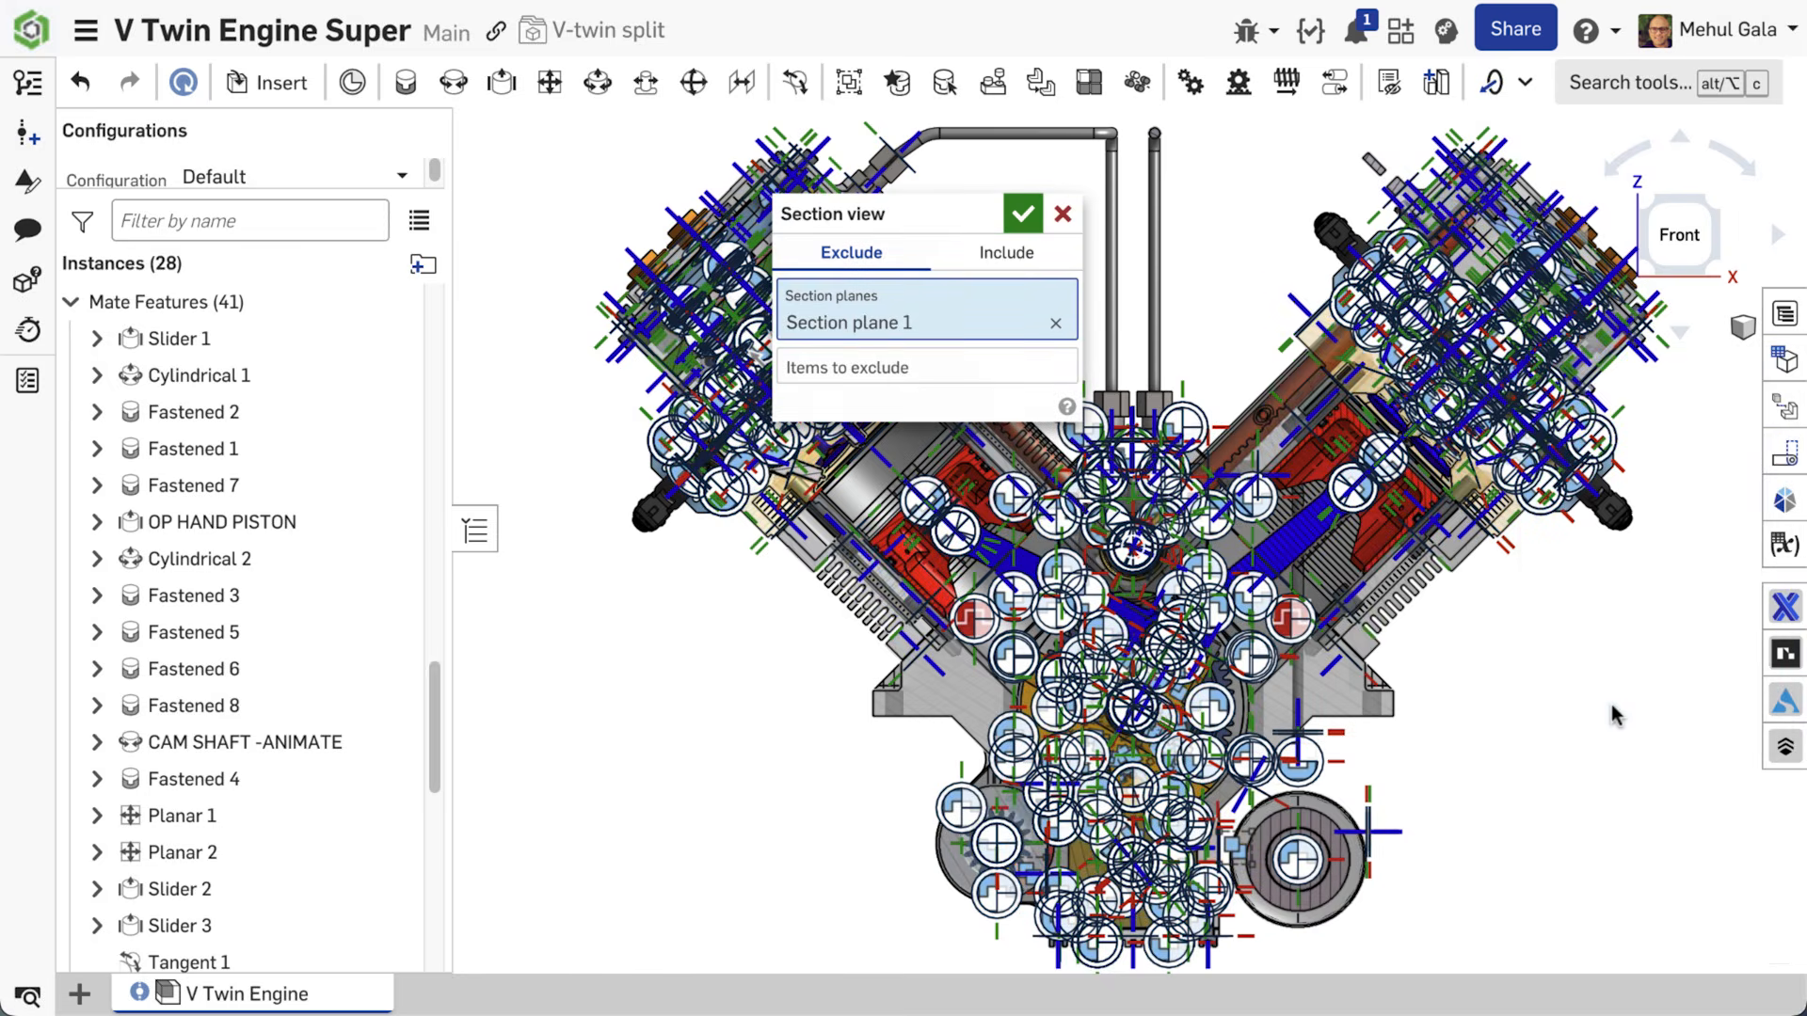
{"action": "right_click_drag", "start_coordinate": [1504, 649], "coordinate": [1411, 565]}
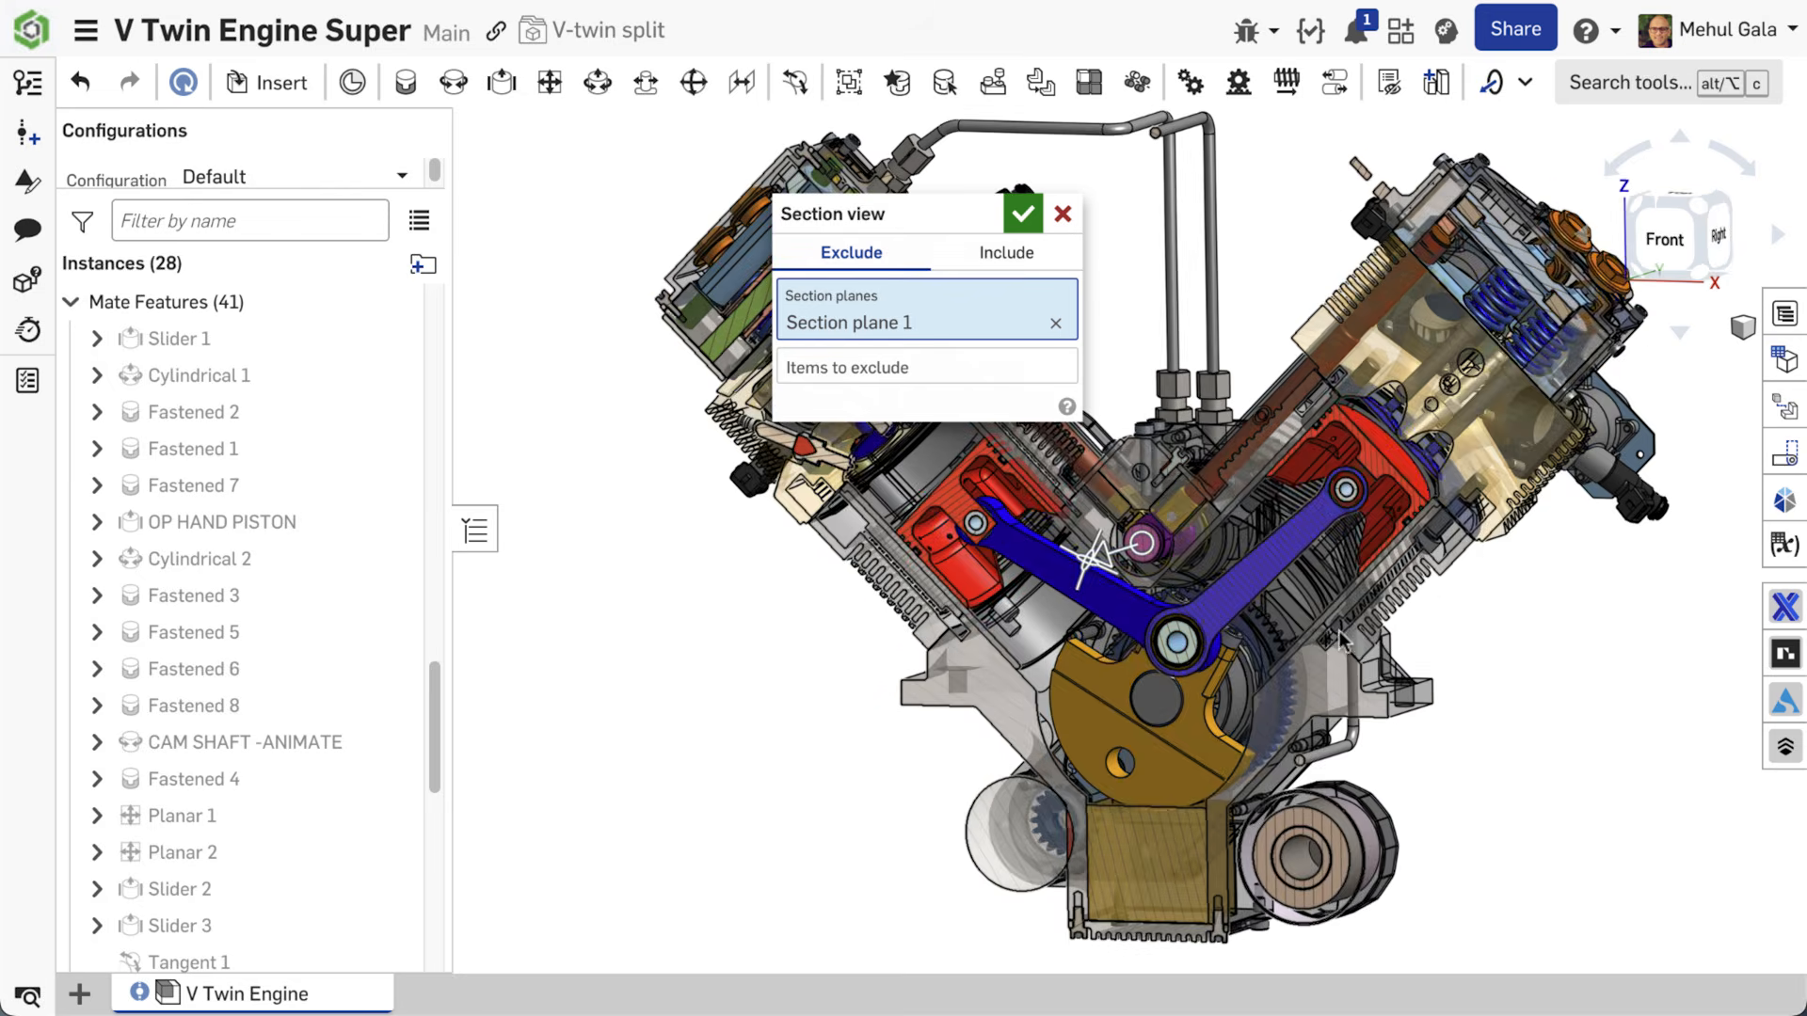
{"action": "scroll", "coordinate": [1363, 487], "scroll_direction": "up", "scroll_amount": 6}
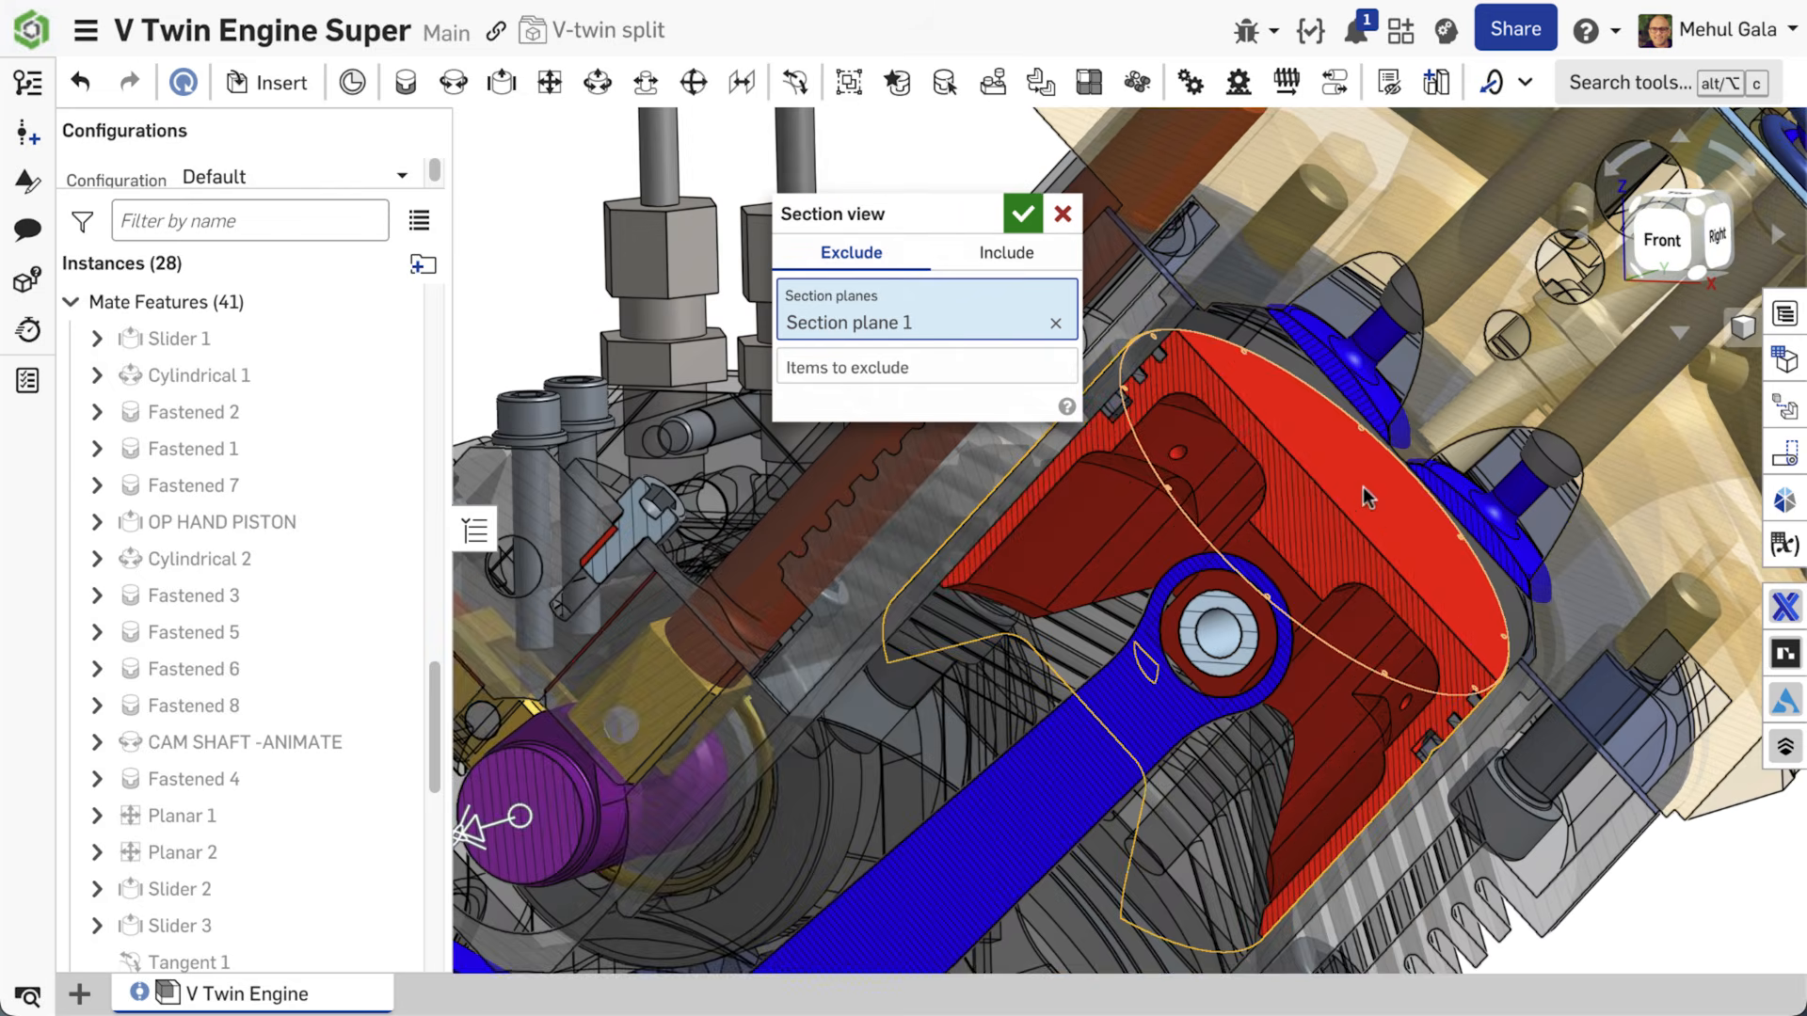
{"action": "mouse_move", "coordinate": [1362, 487]}
{"action": "right_mouse_down"}
{"action": "mouse_move", "coordinate": [1387, 476]}
{"action": "mouse_move", "coordinate": [1270, 564]}
{"action": "right_mouse_up"}
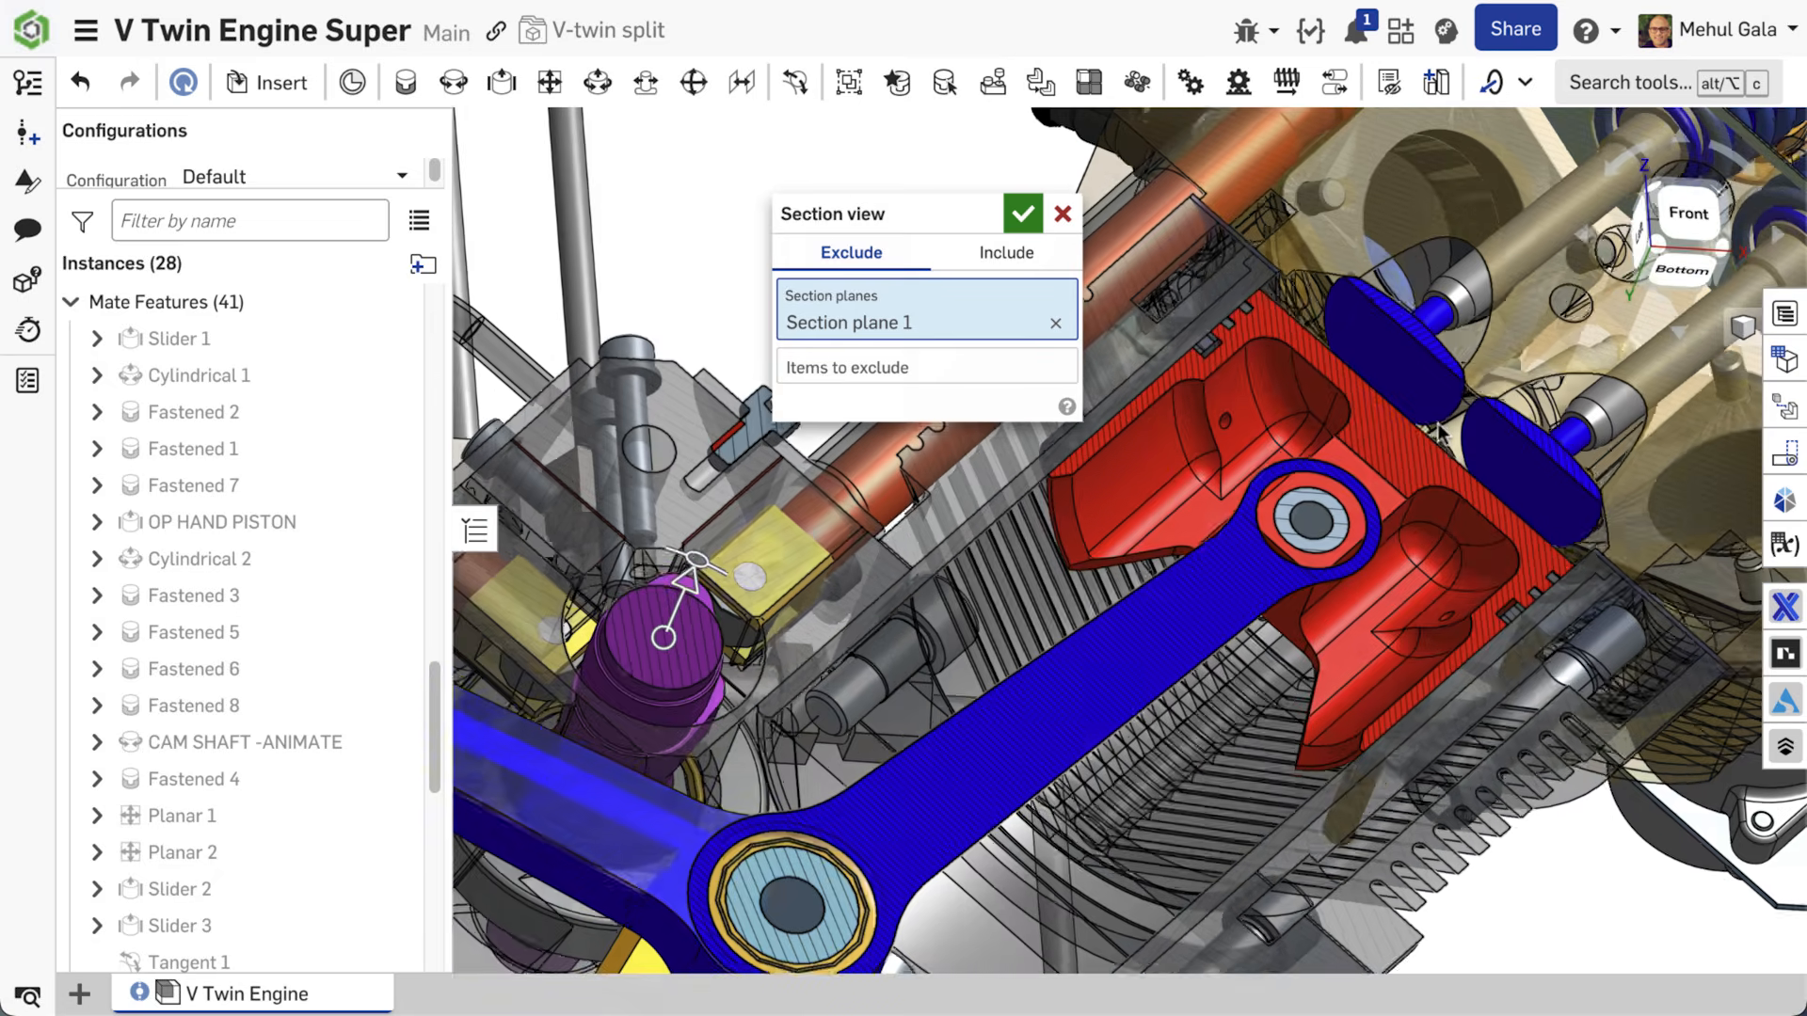
{"action": "left_click", "coordinate": [1021, 212]}
Step: Turn off the section view and return to the Front view
{"action": "left_click", "coordinate": [1725, 322]}
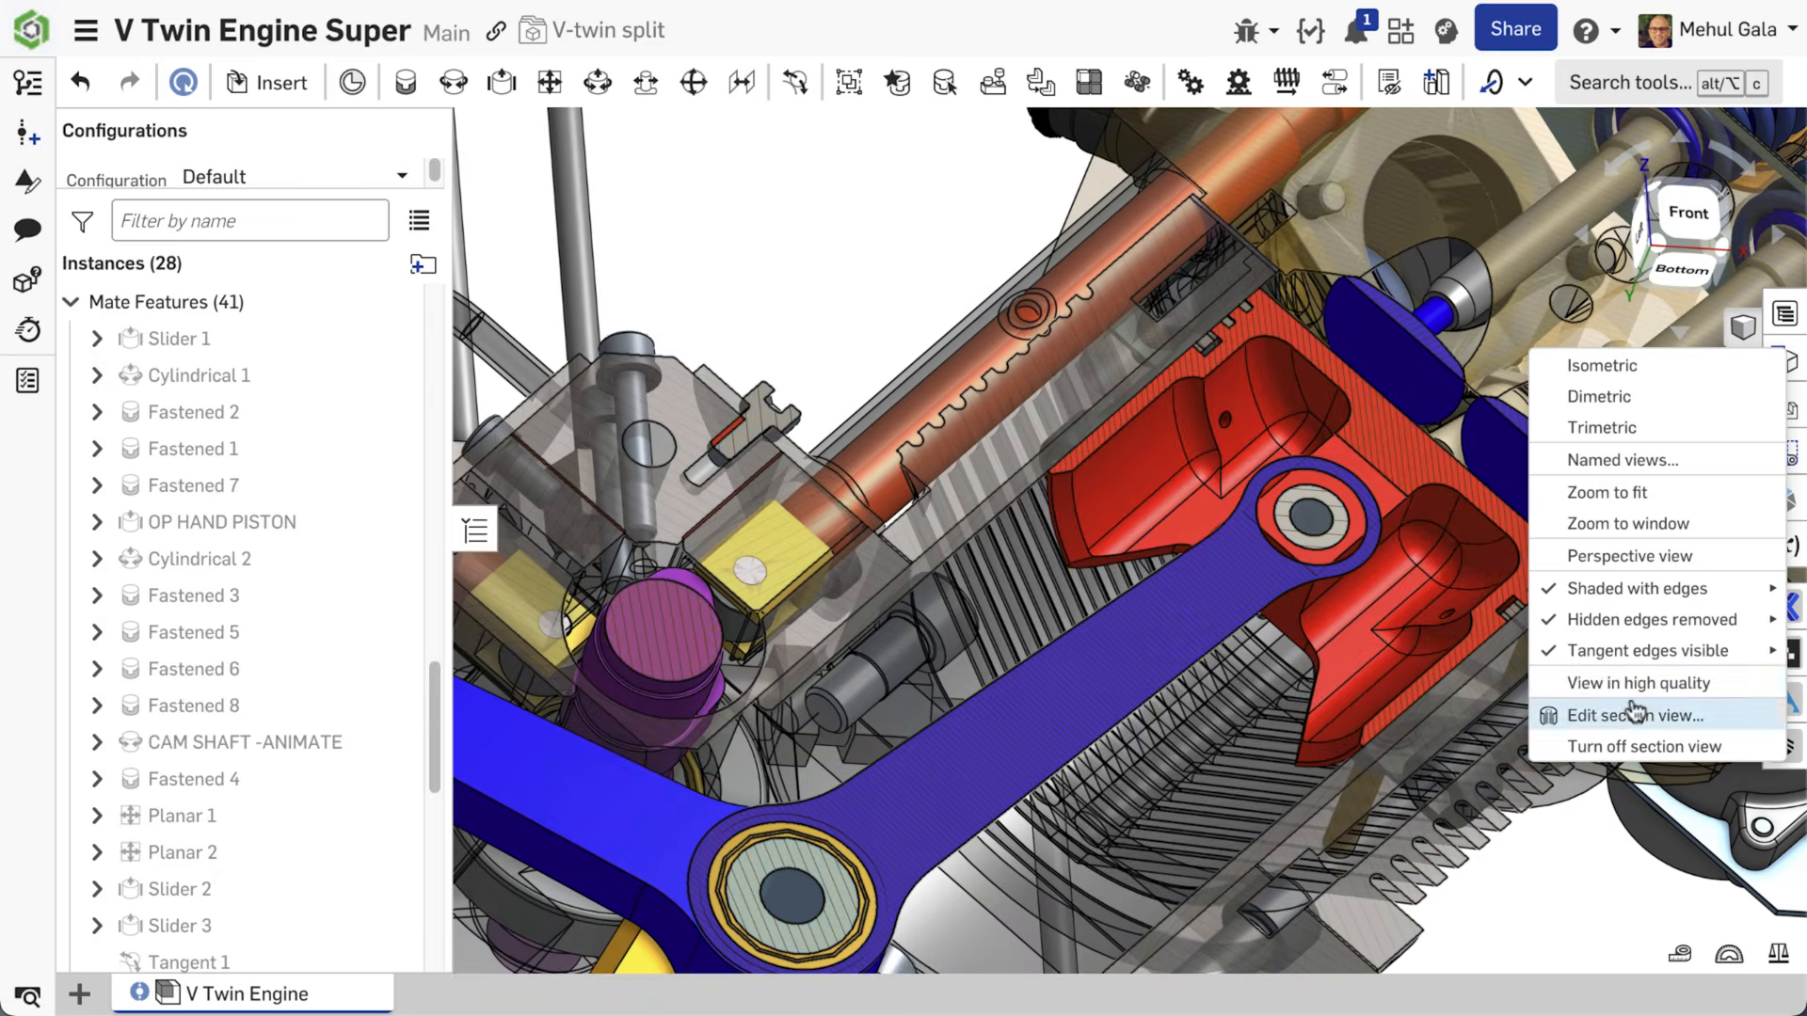
{"action": "left_click", "coordinate": [1624, 745]}
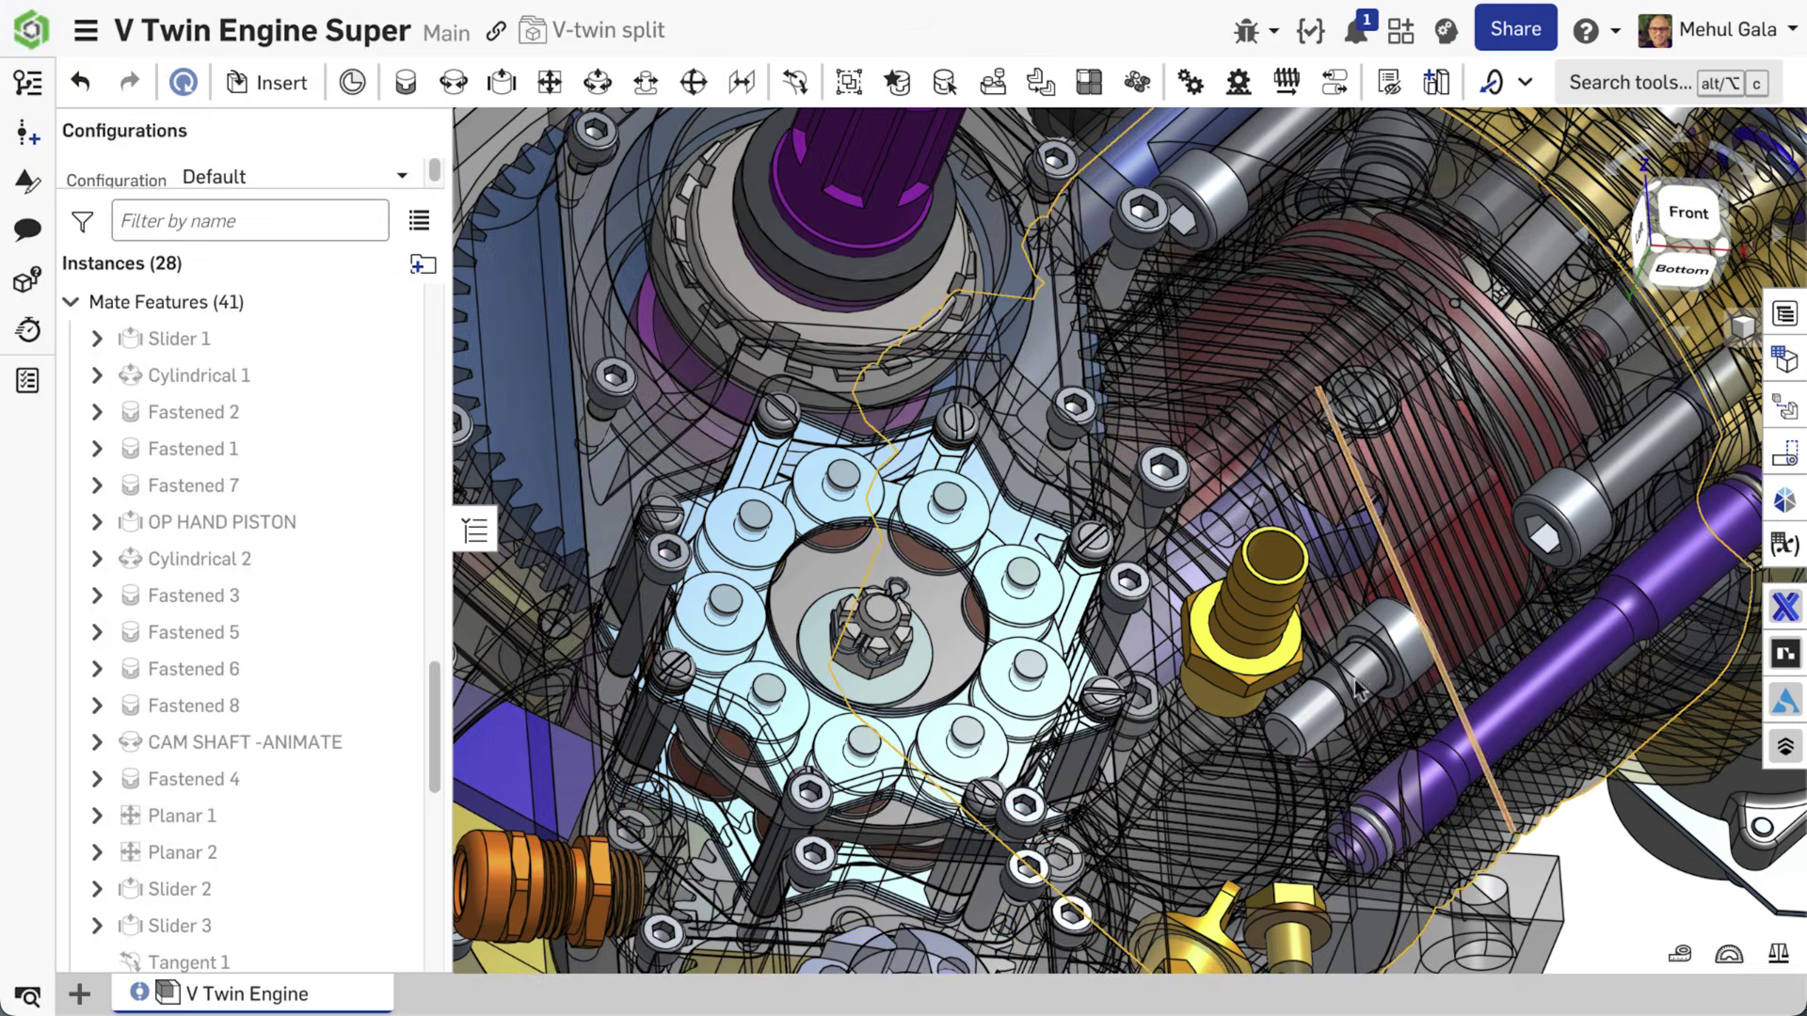
{"action": "left_click", "coordinate": [1689, 212]}
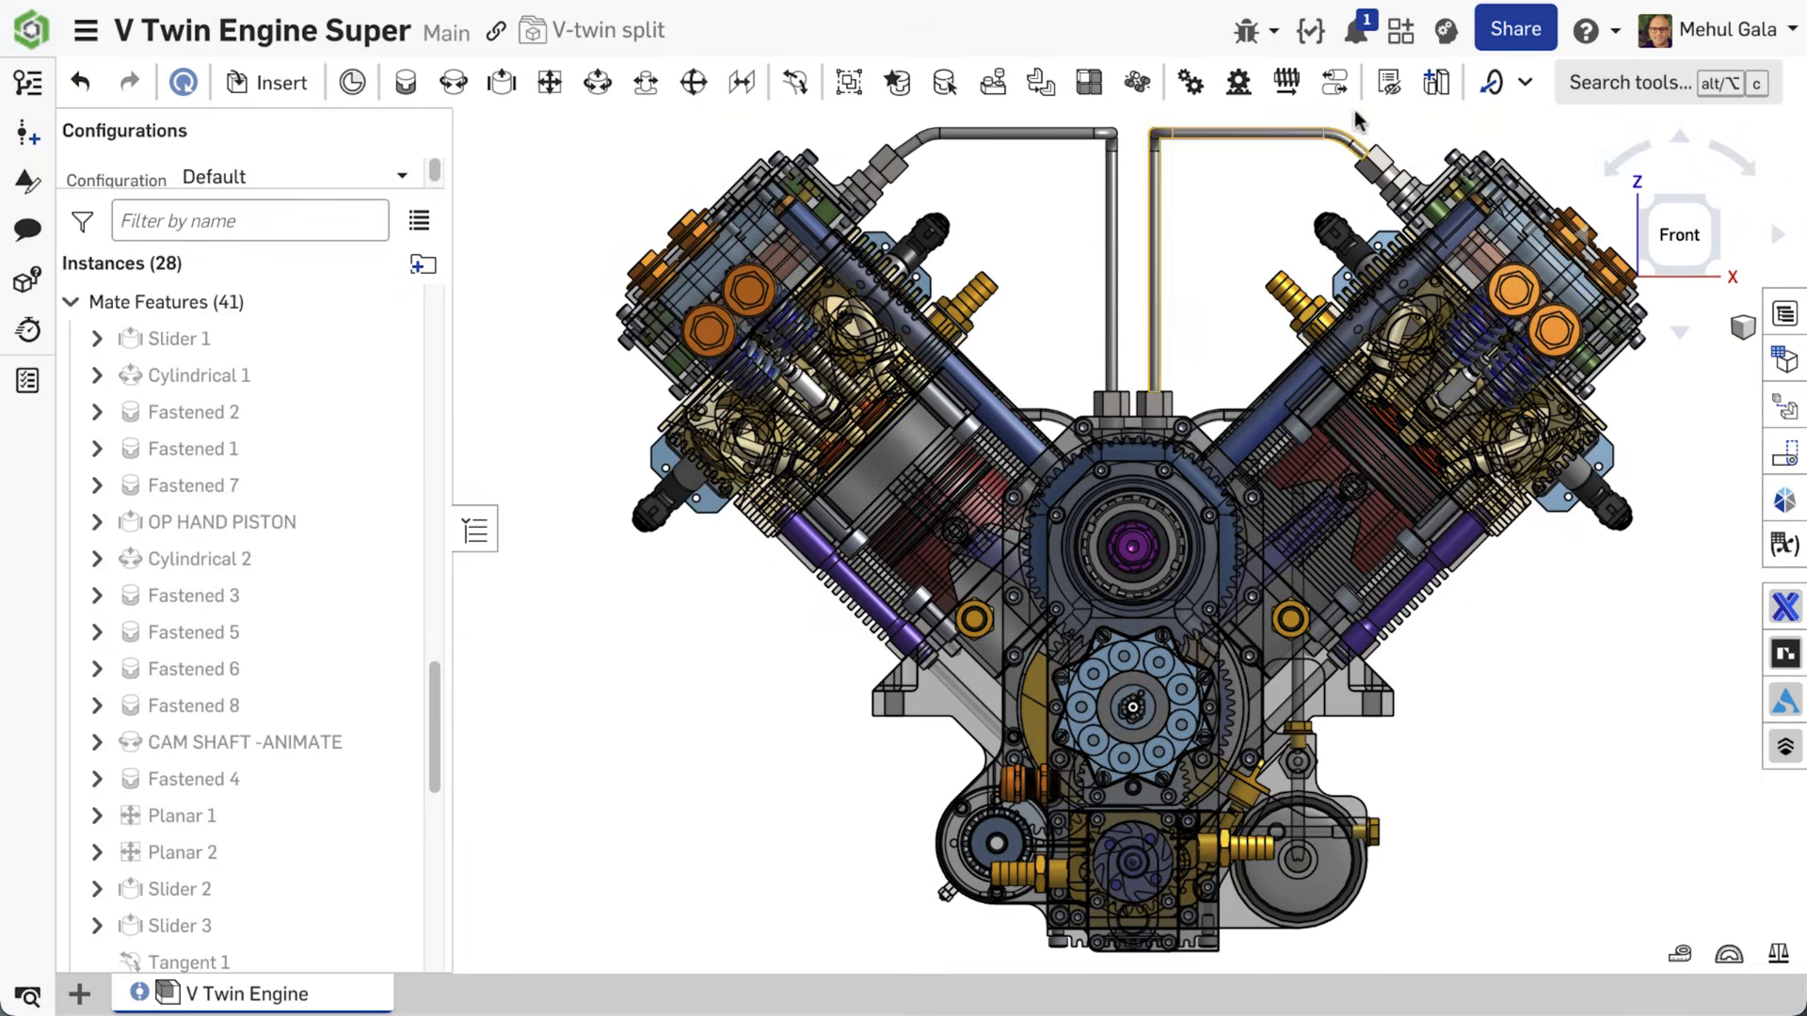
Step: Reapply the 'no internal parts' display state and clear the part selection
{"action": "left_click", "coordinate": [1380, 85]}
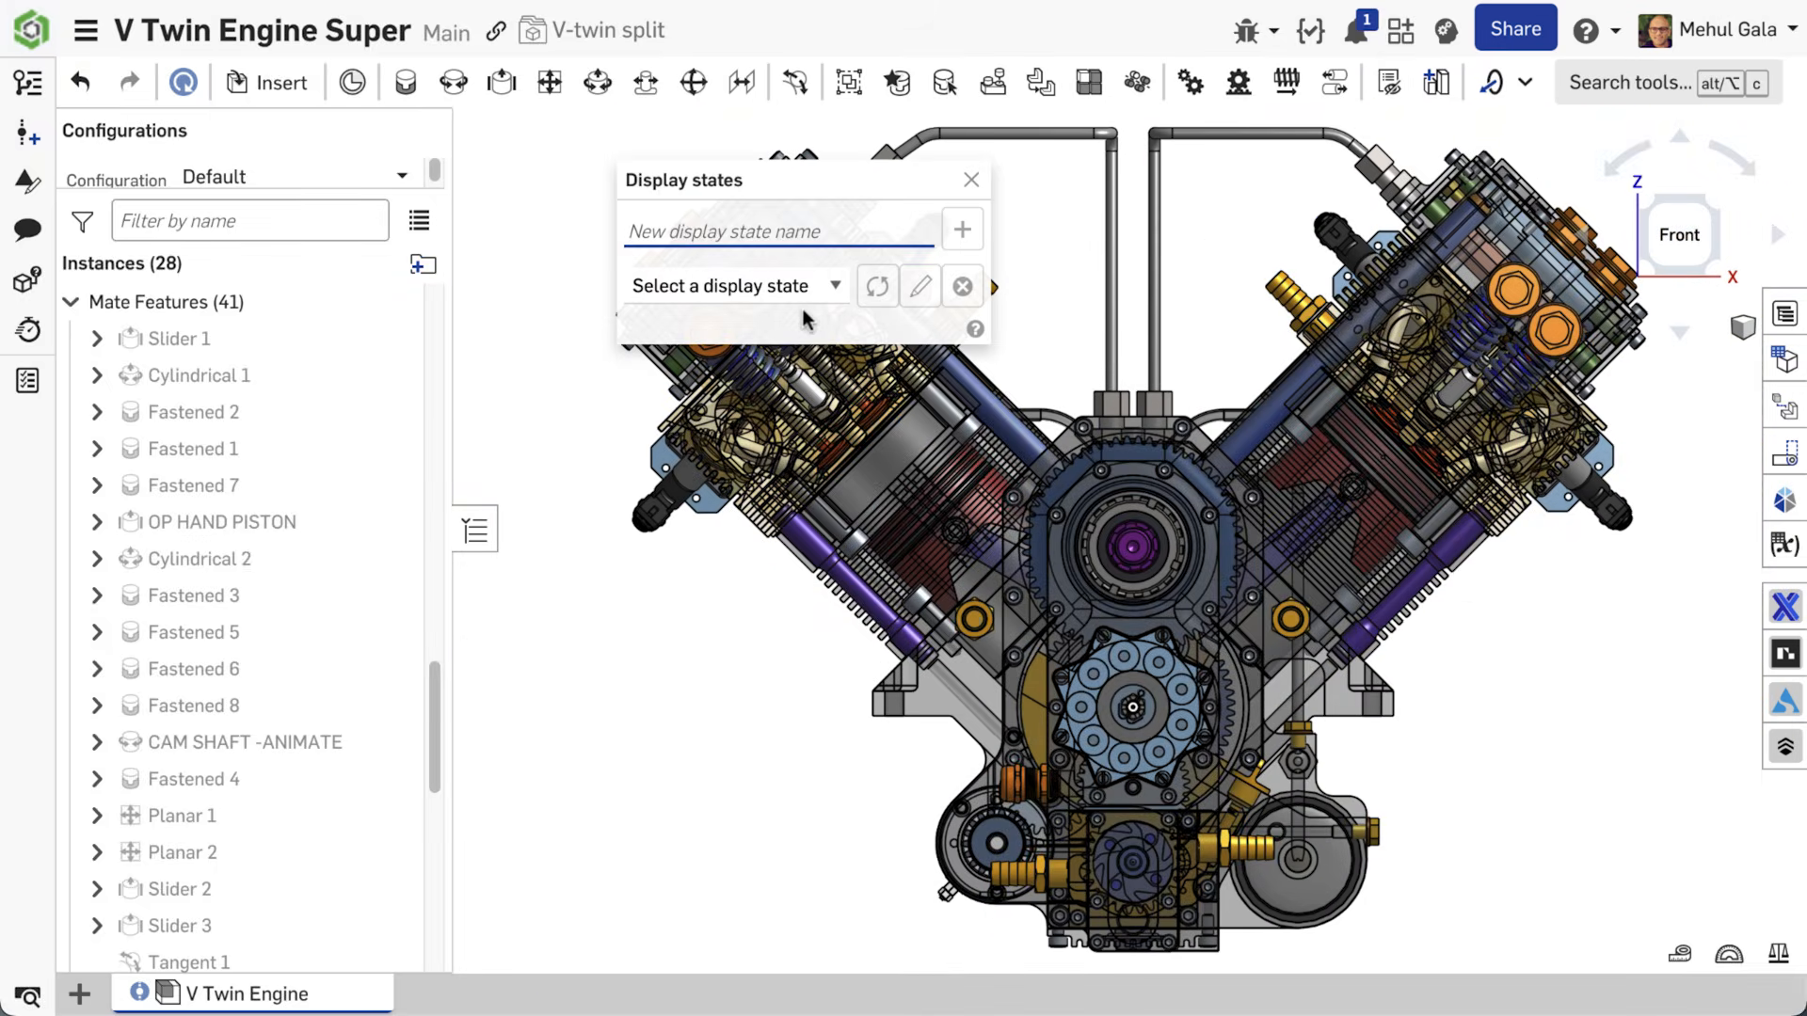
{"action": "left_click", "coordinate": [734, 290]}
{"action": "left_click", "coordinate": [778, 312]}
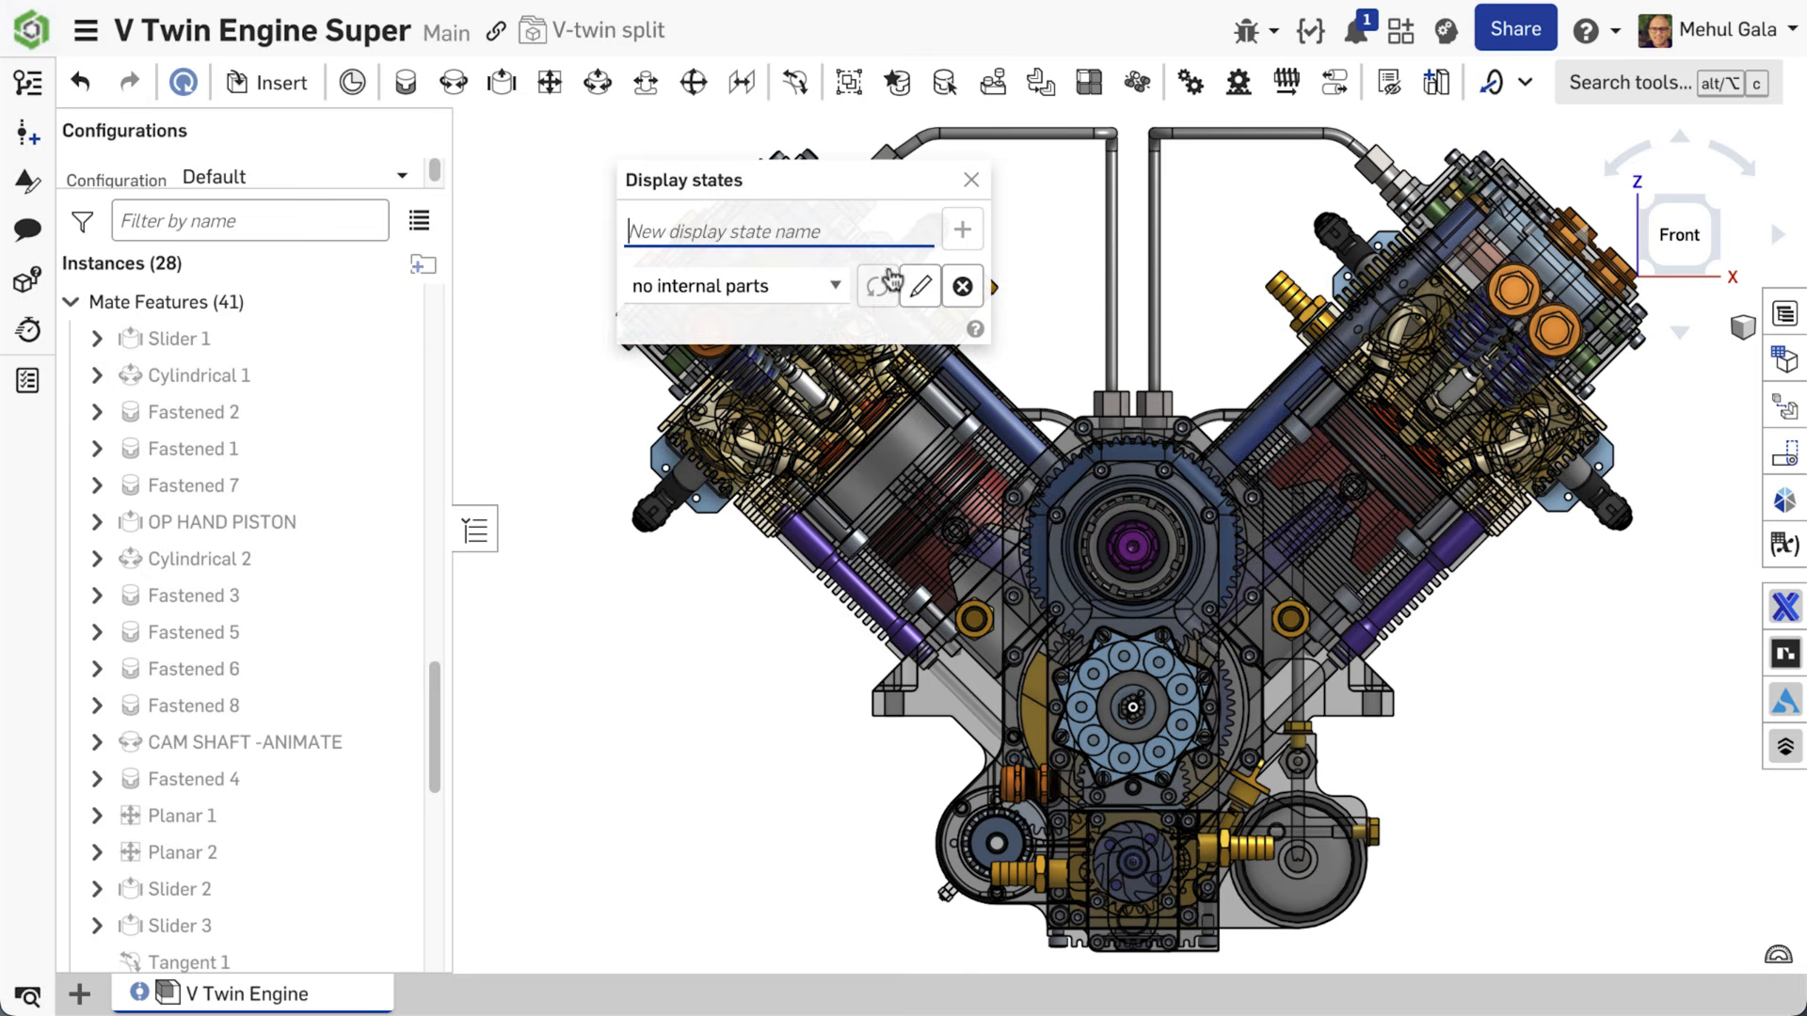
{"action": "left_click", "coordinate": [975, 186]}
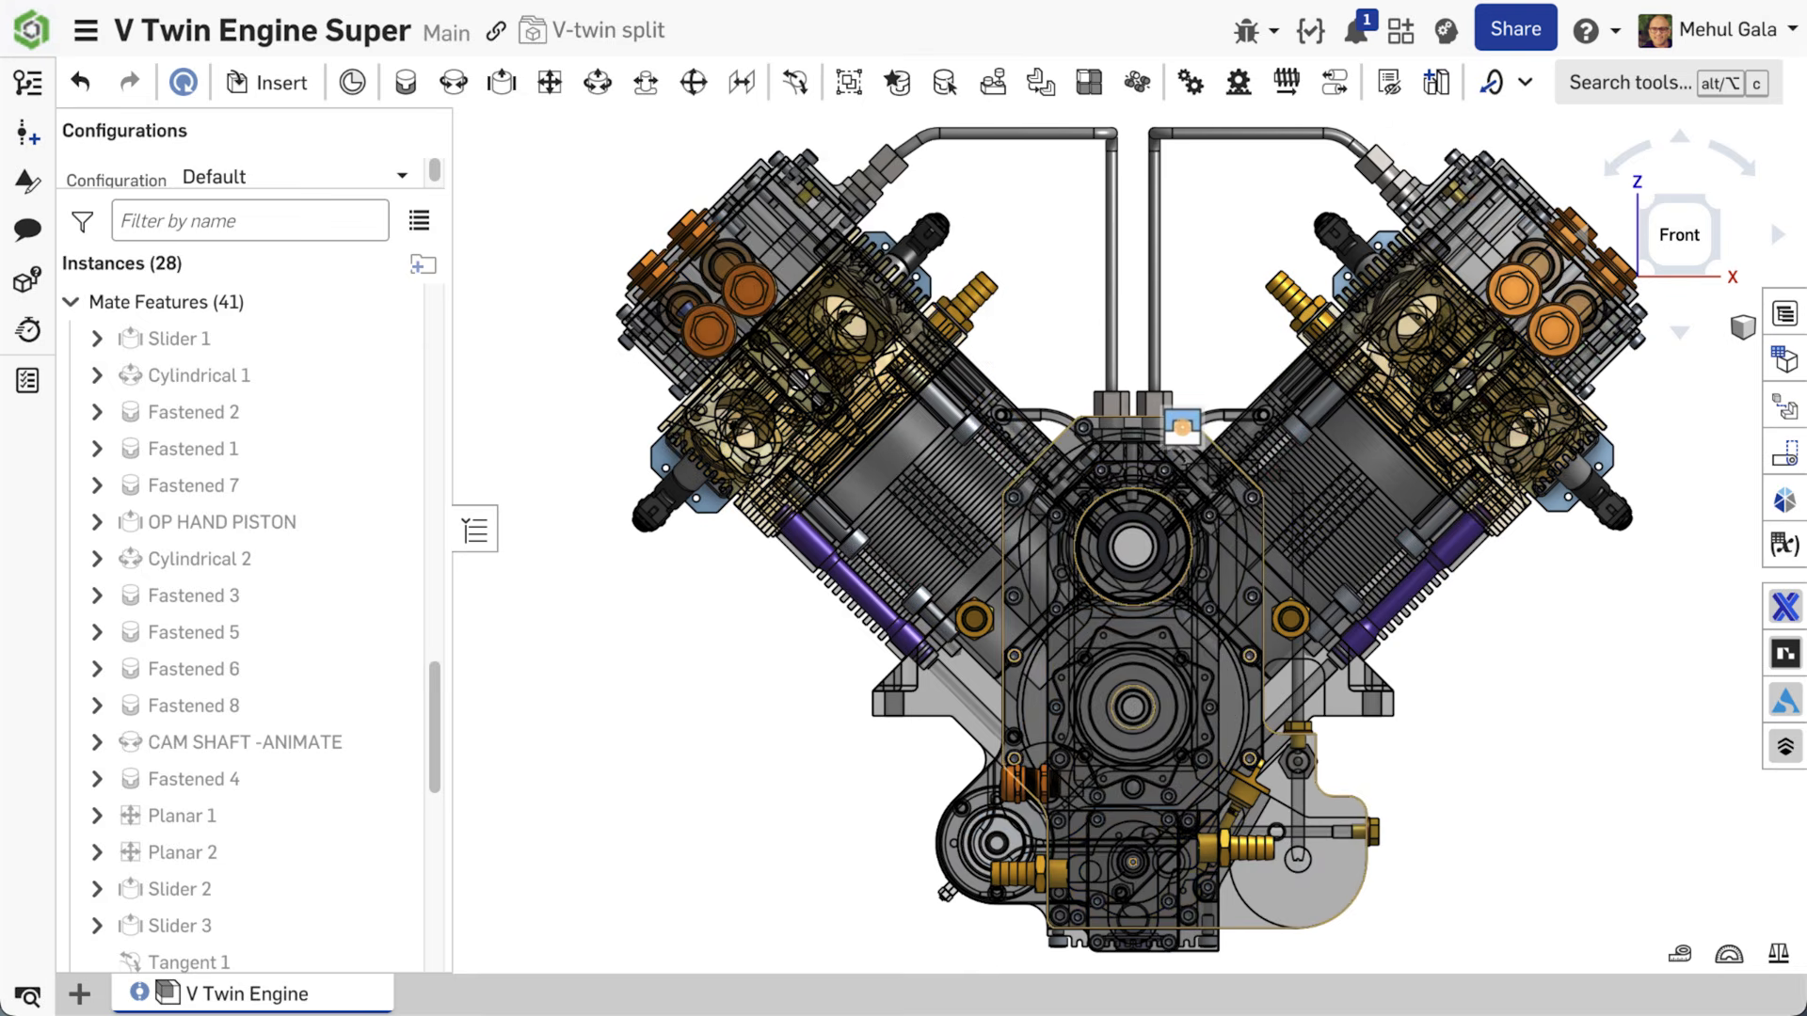
{"action": "left_click", "coordinate": [1411, 636]}
Step: Export the V Twin Engine assembly as STEP with hidden instances excluded
{"action": "right_click", "coordinate": [254, 994]}
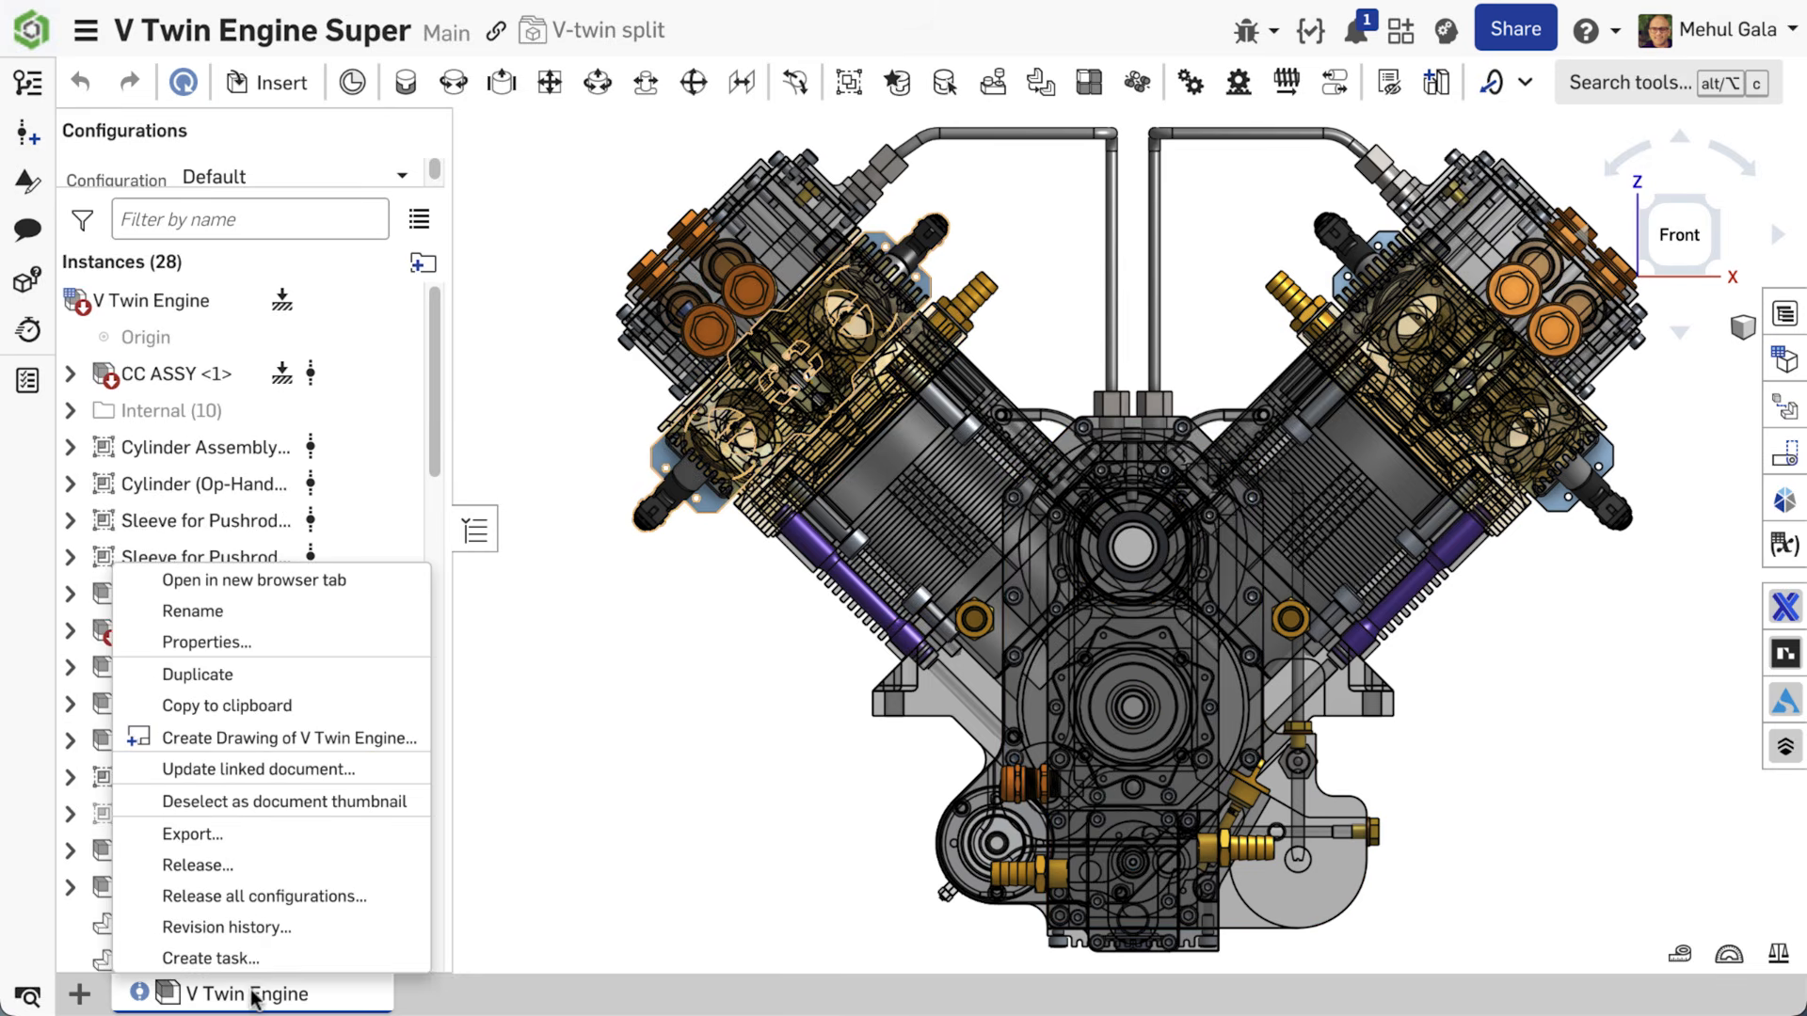
{"action": "left_click", "coordinate": [236, 829]}
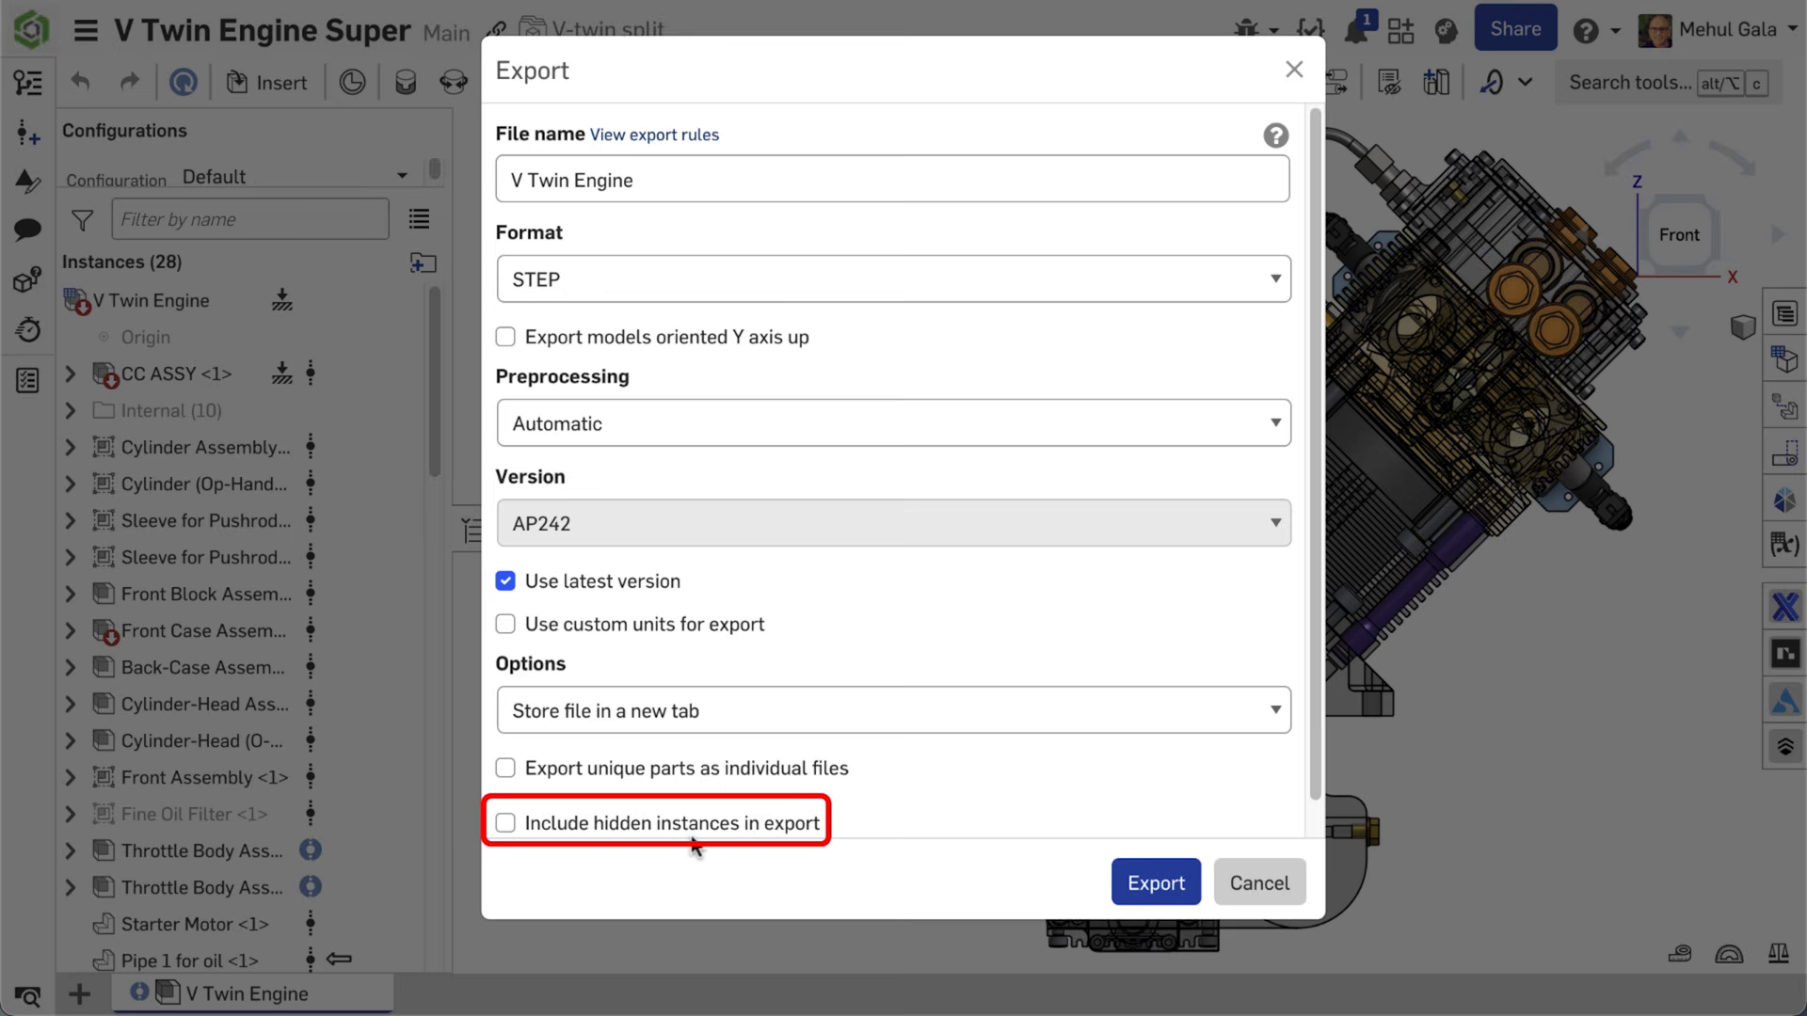
{"action": "left_click", "coordinate": [1154, 883]}
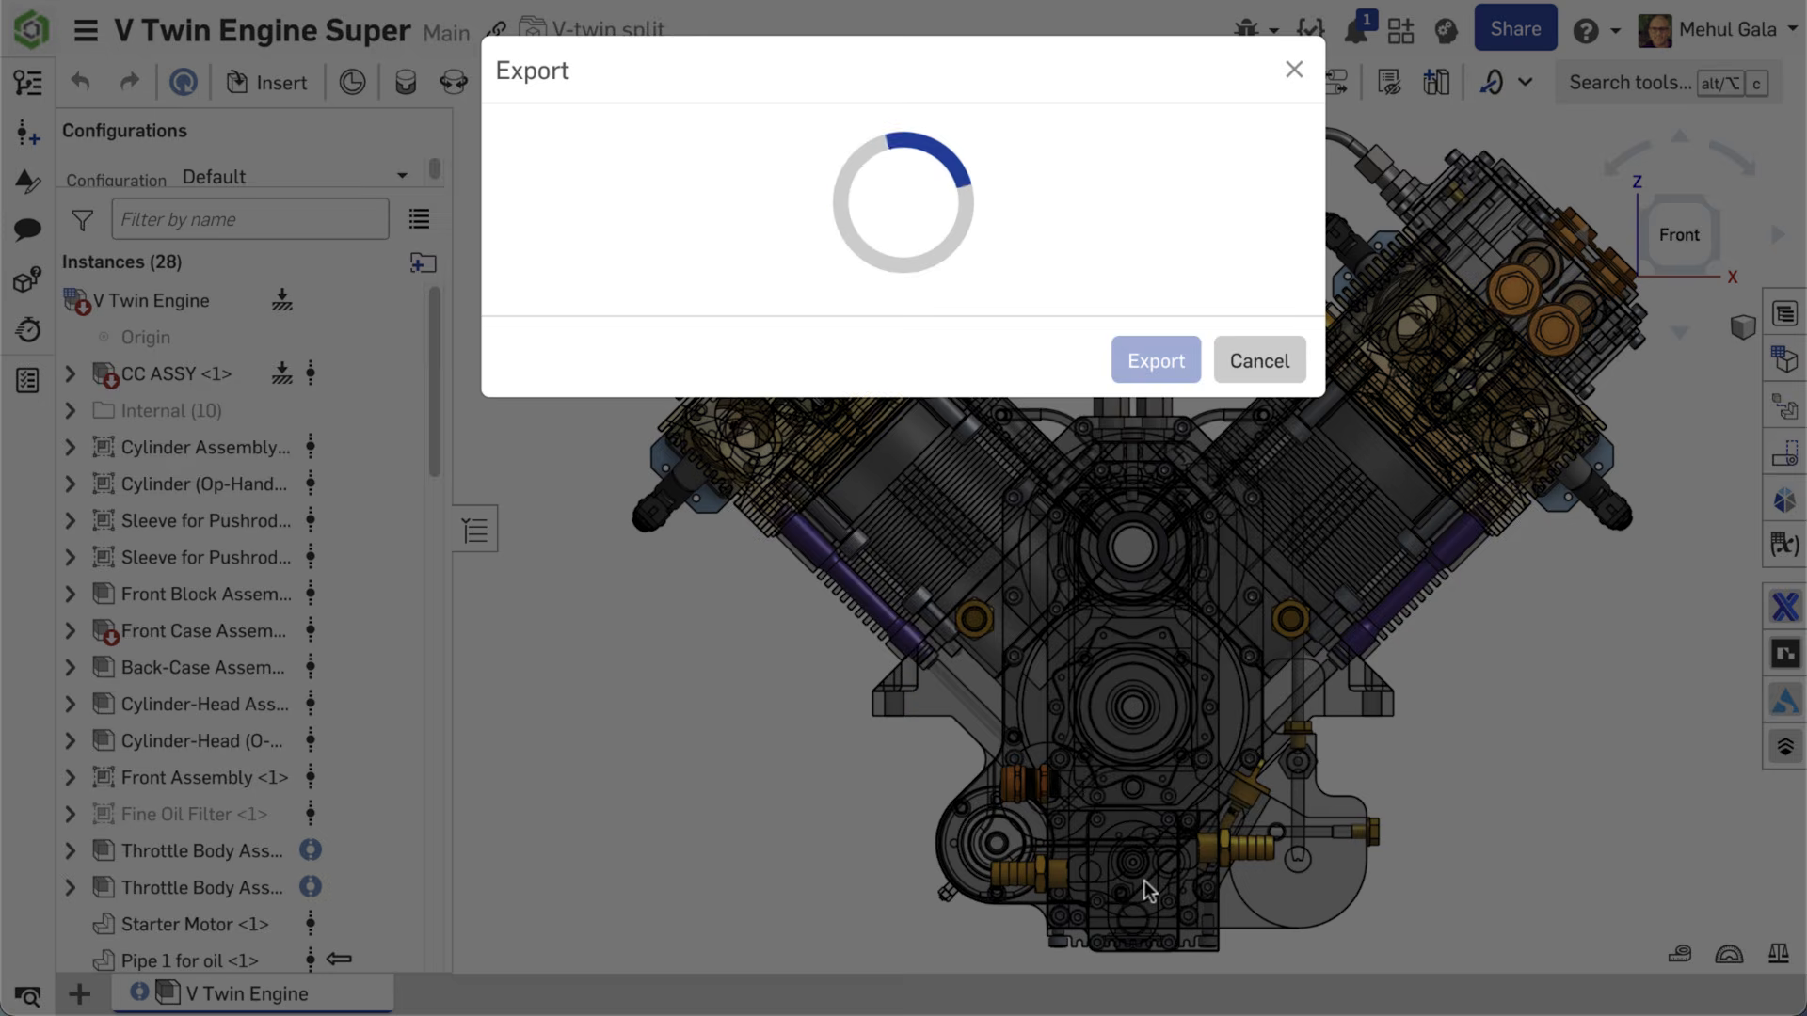